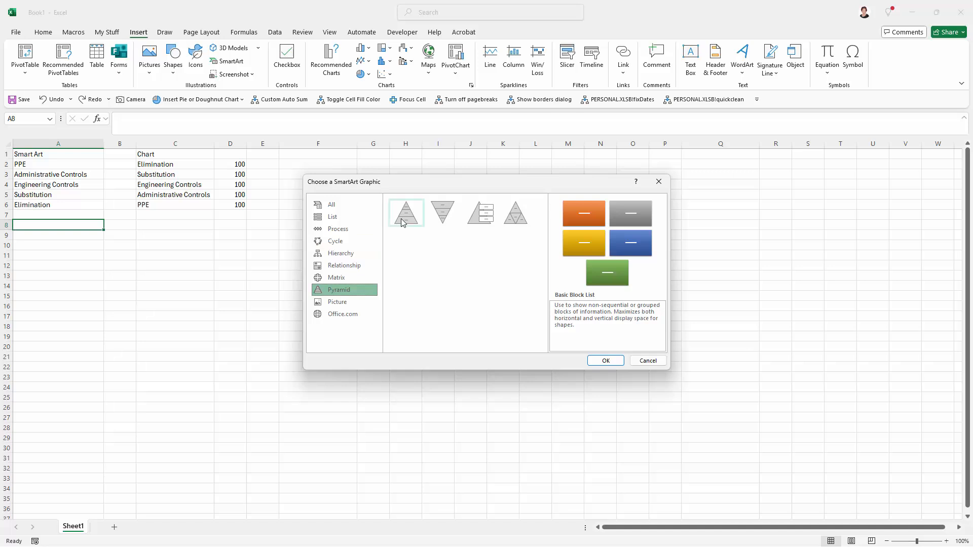
- Insert a Basic Pyramid SmartArt graphic into the worksheet
click(401, 220)
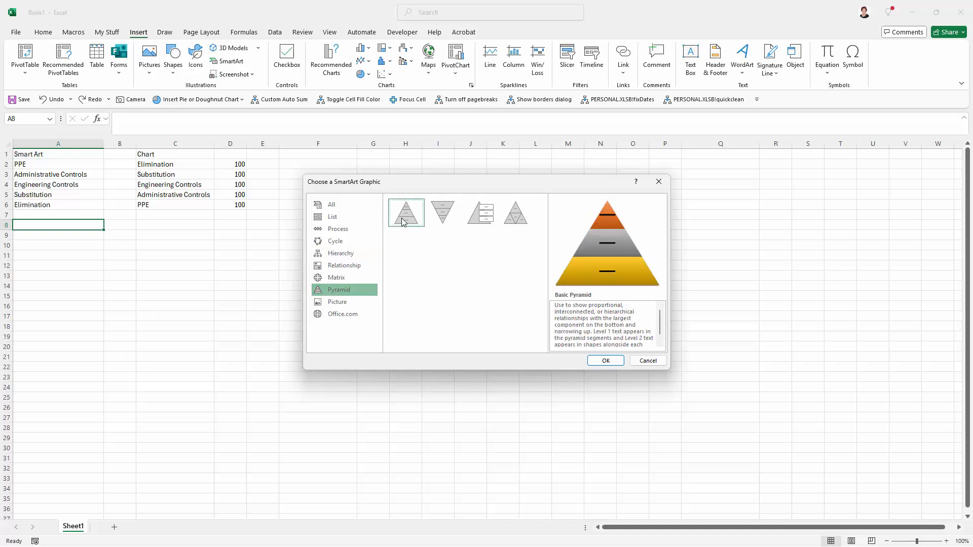
click(600, 362)
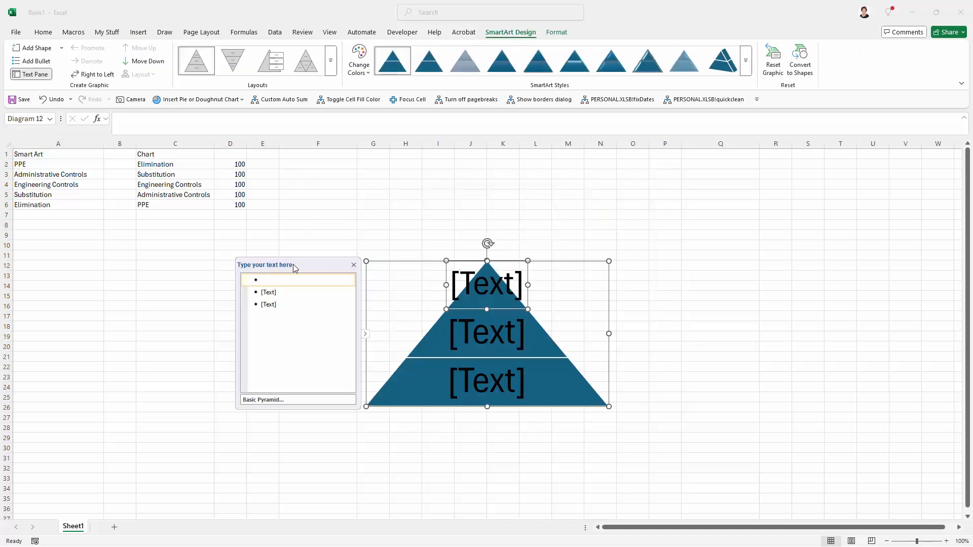
drag(294, 268, 199, 258)
- Copy the hazard-control list in cells A2:A6
drag(30, 166, 28, 201)
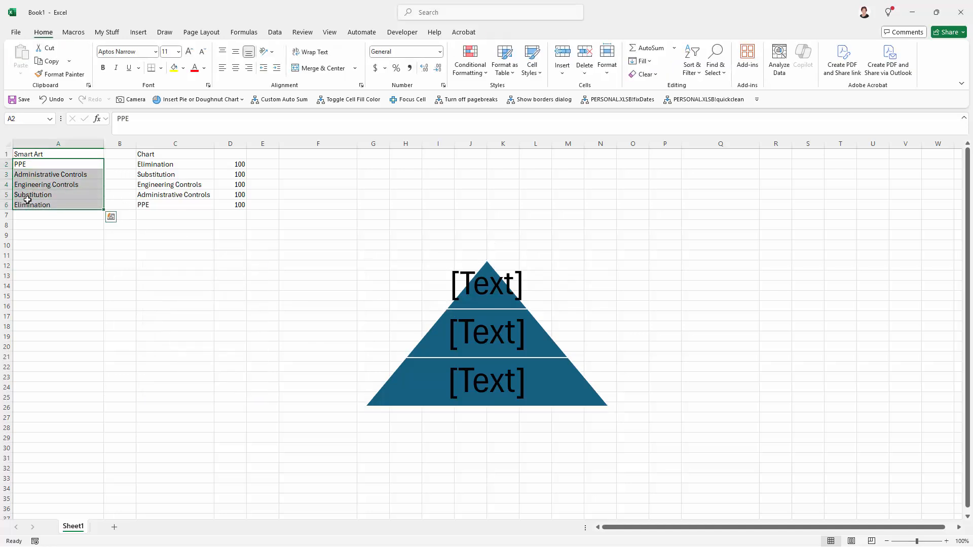
right_click(29, 201)
click(55, 238)
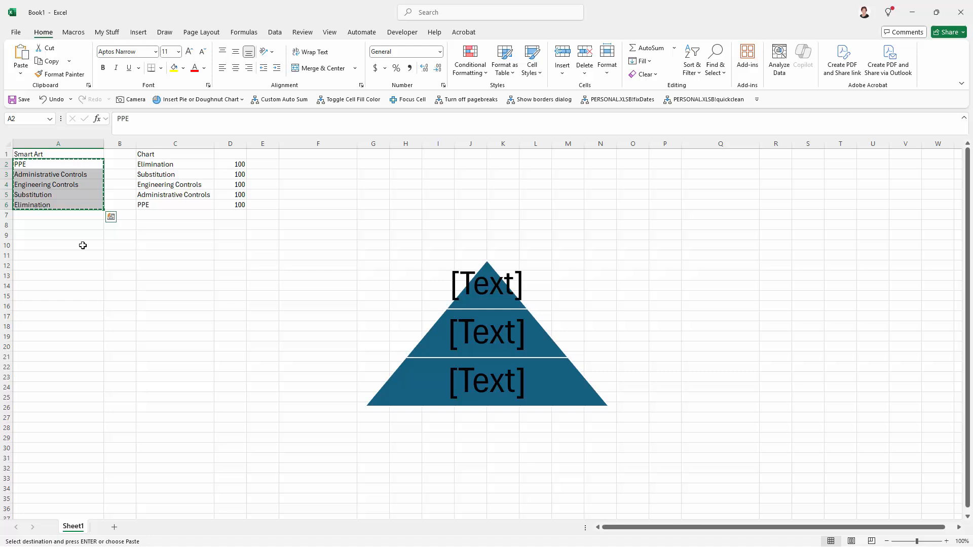
- Paste the copied list into the pyramid's text pane as its bullet entries
click(364, 358)
click(391, 383)
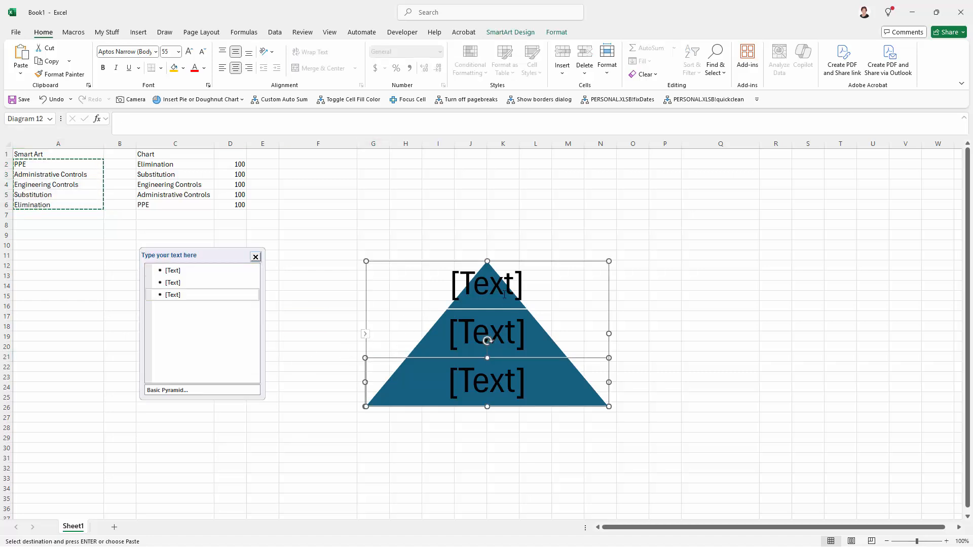
click(366, 335)
click(367, 335)
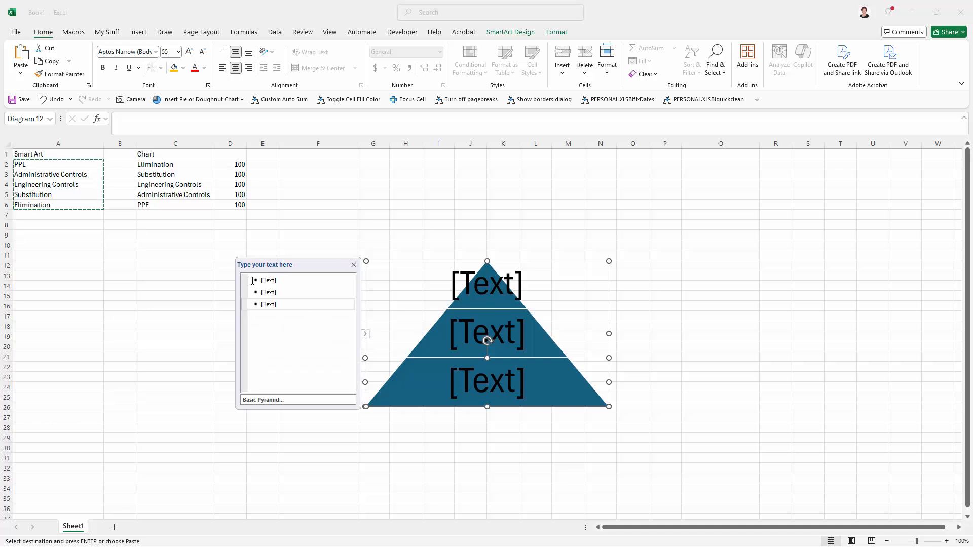
click(253, 280)
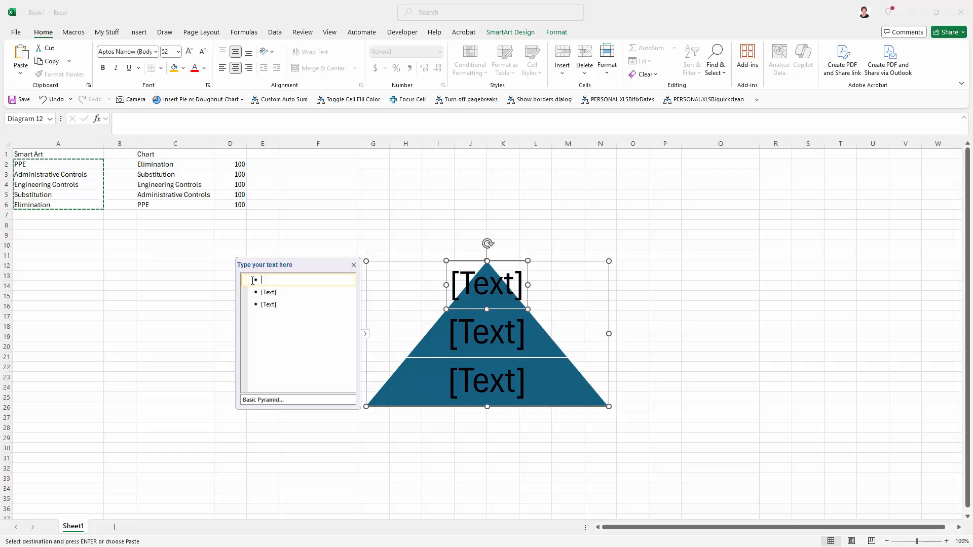
right_click(253, 280)
click(266, 338)
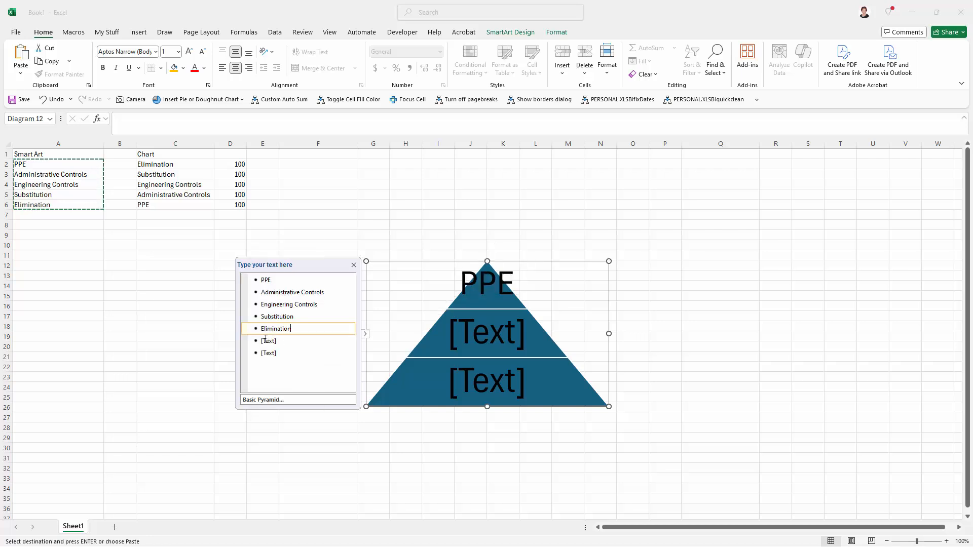
- Delete the two leftover empty placeholder bullets from the text pane
click(279, 355)
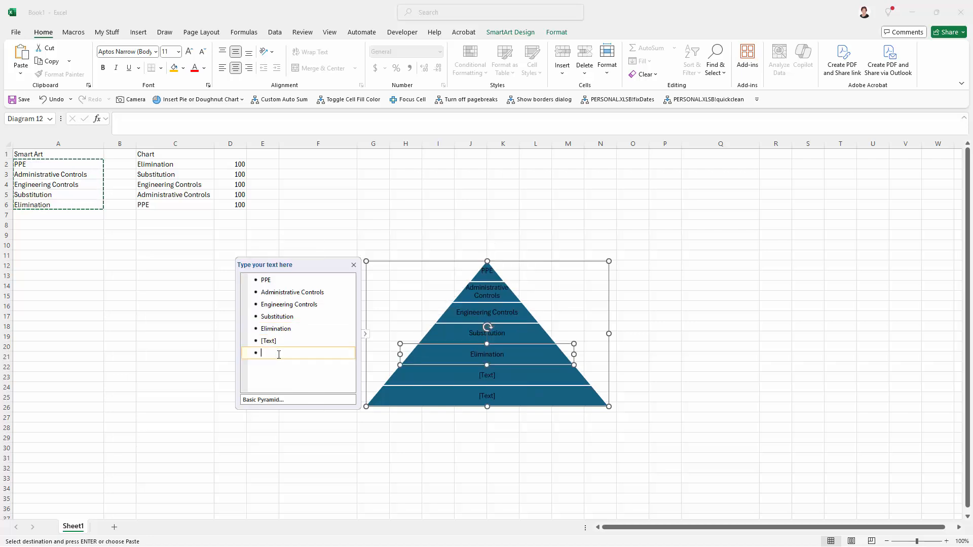
key(BackSpace)
key(BackSpace)
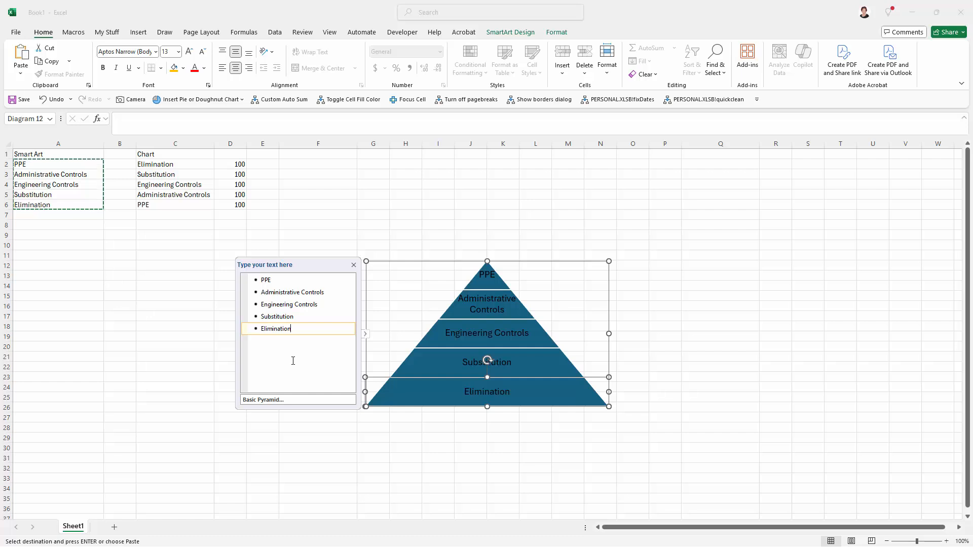
- Fill the top PPE layer of the pyramid with red
click(486, 286)
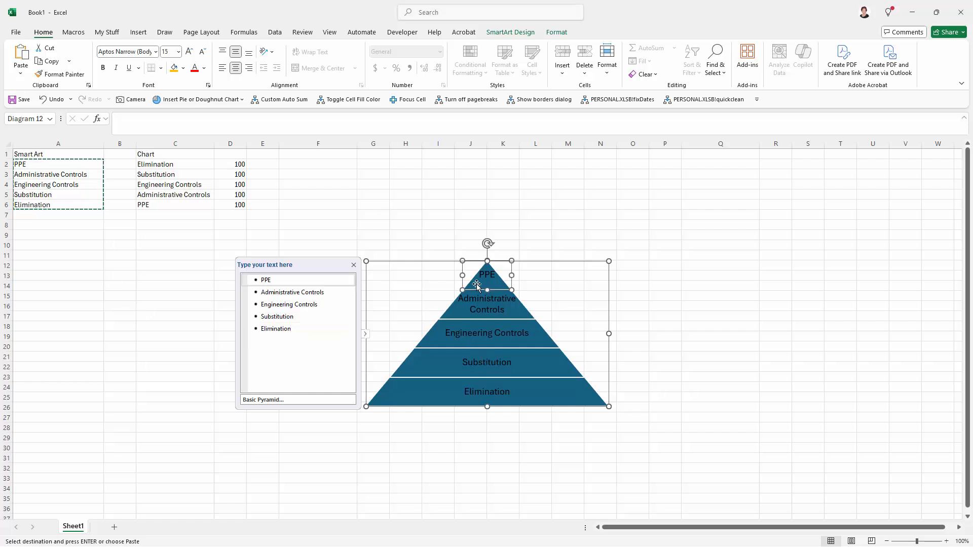
right_click(476, 283)
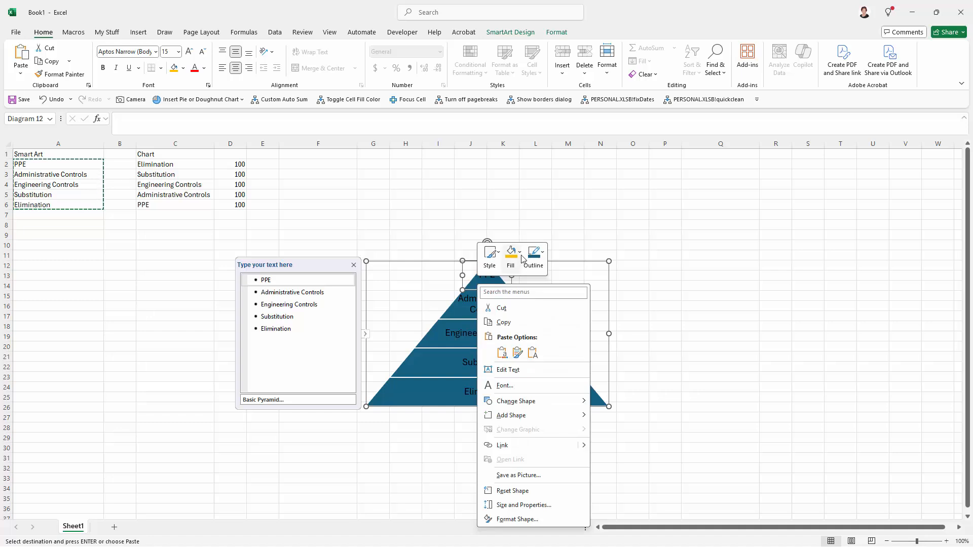
click(510, 256)
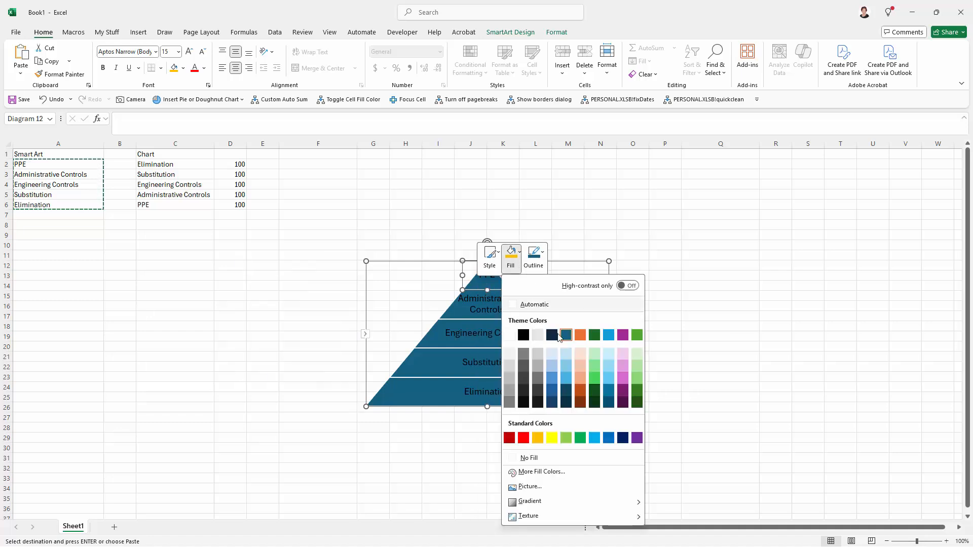
click(524, 439)
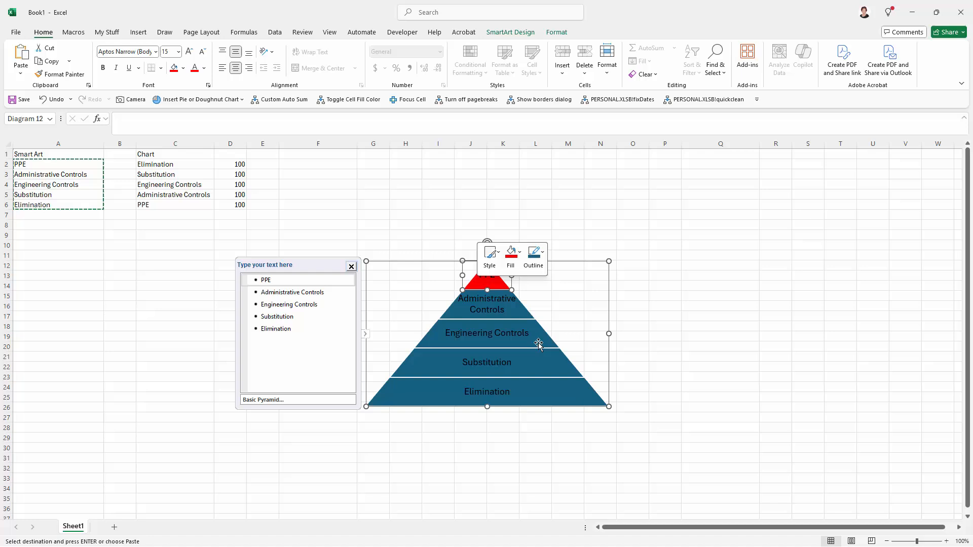
- Fill the Administrative Controls layer with orange
click(517, 313)
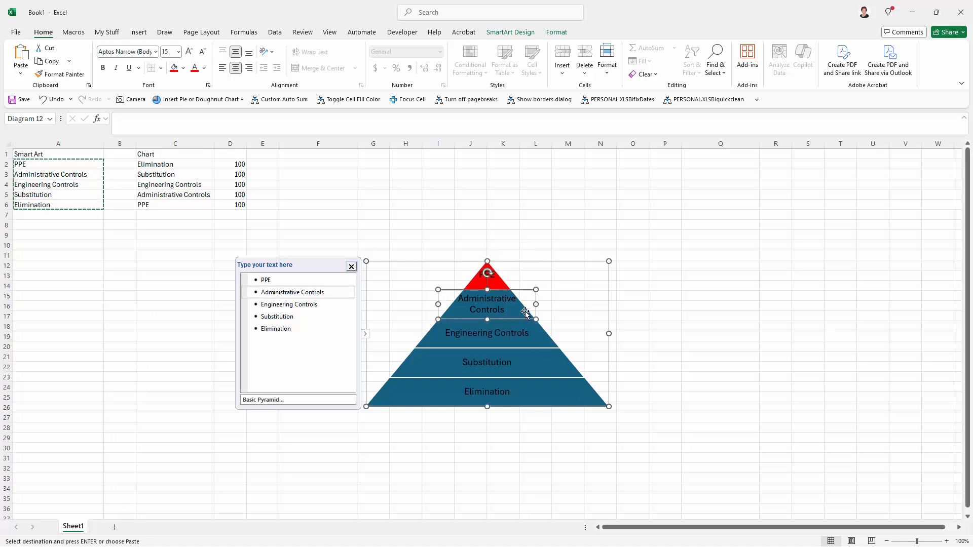
right_click(526, 314)
click(566, 333)
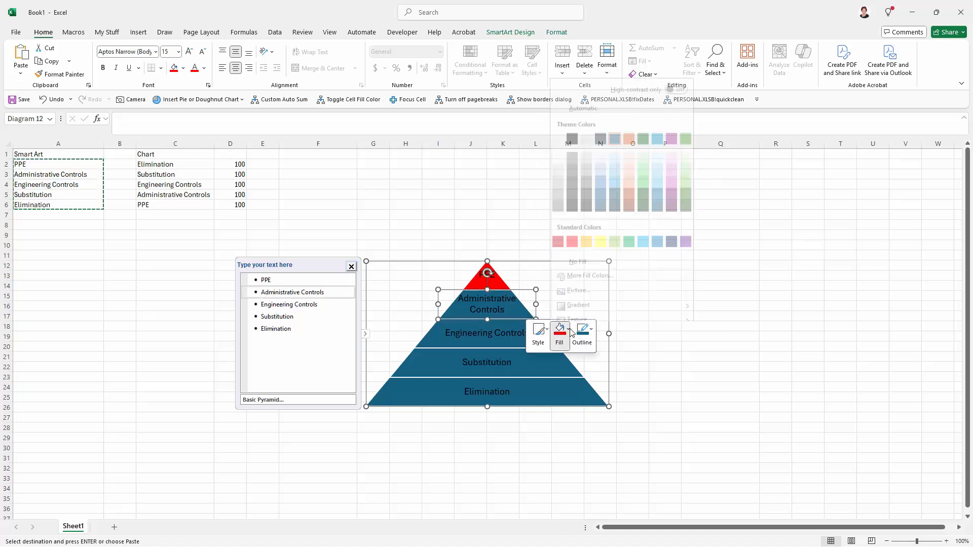
click(593, 232)
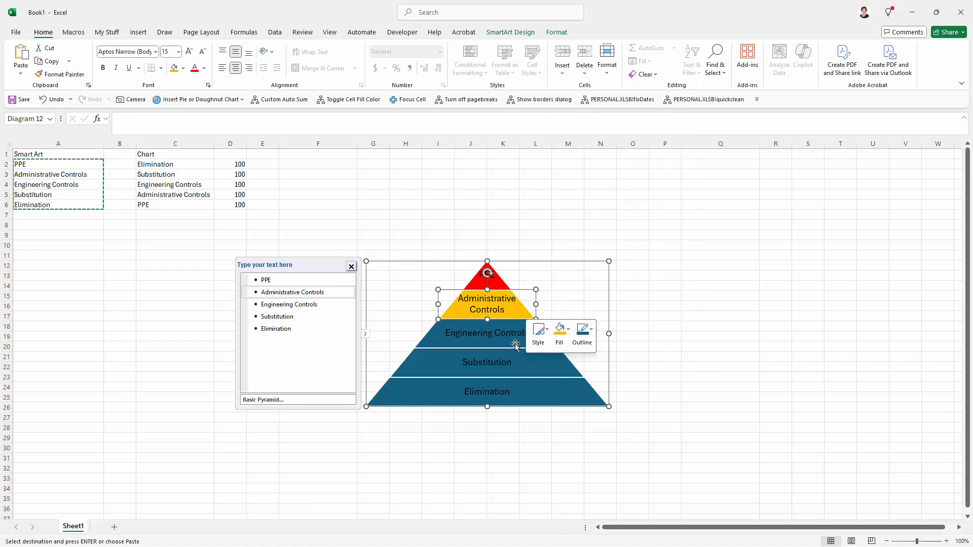
- Fill the Engineering Controls layer with yellow
click(514, 342)
right_click(538, 348)
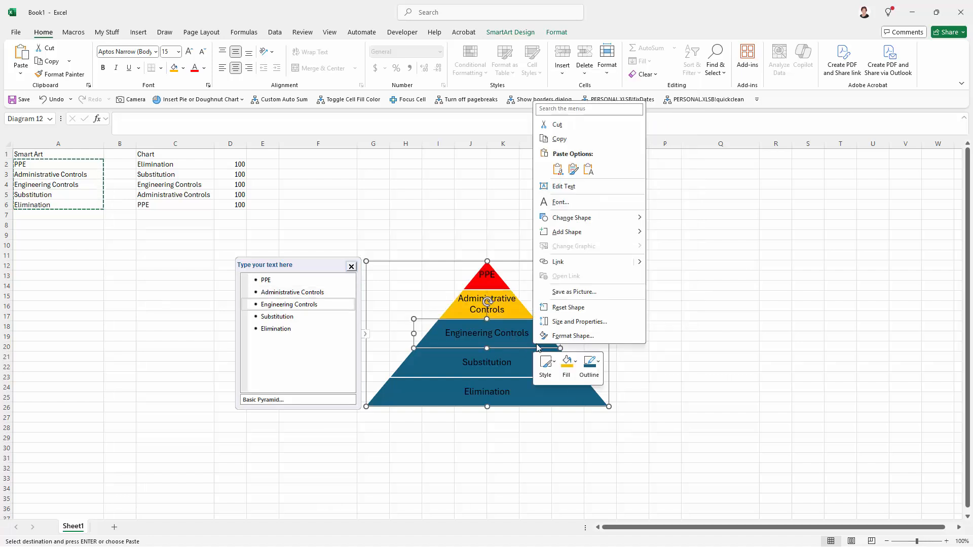
click(575, 366)
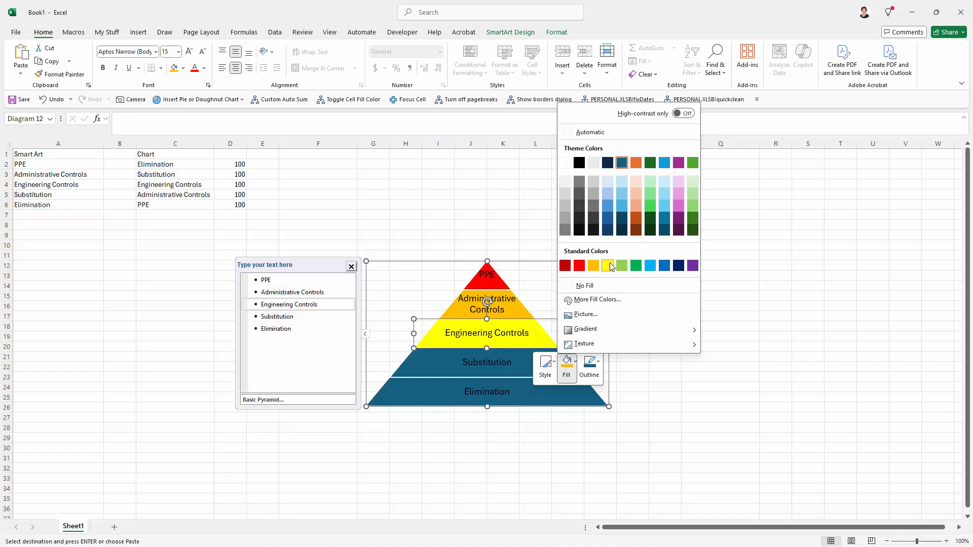
click(604, 265)
- Fill the Substitution layer with light green
click(522, 361)
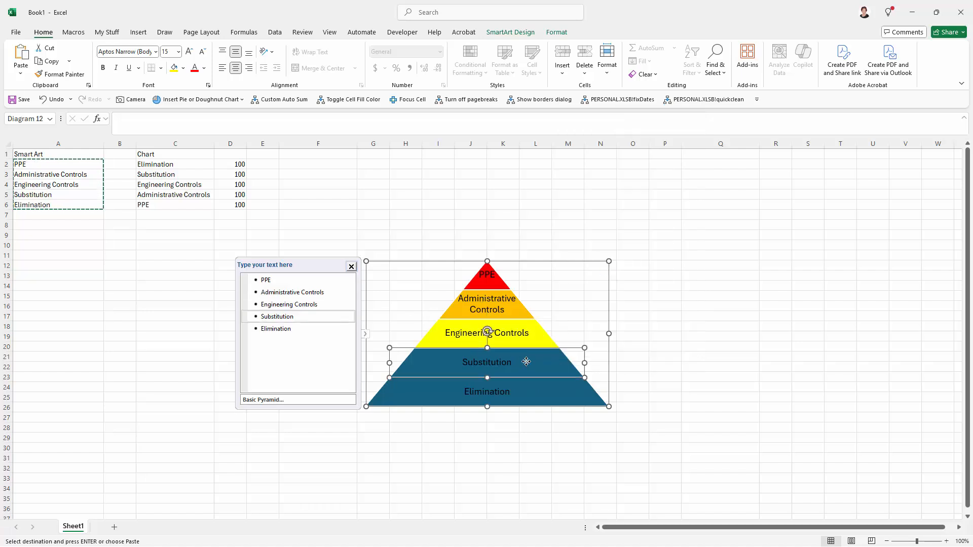
right_click(527, 362)
click(571, 382)
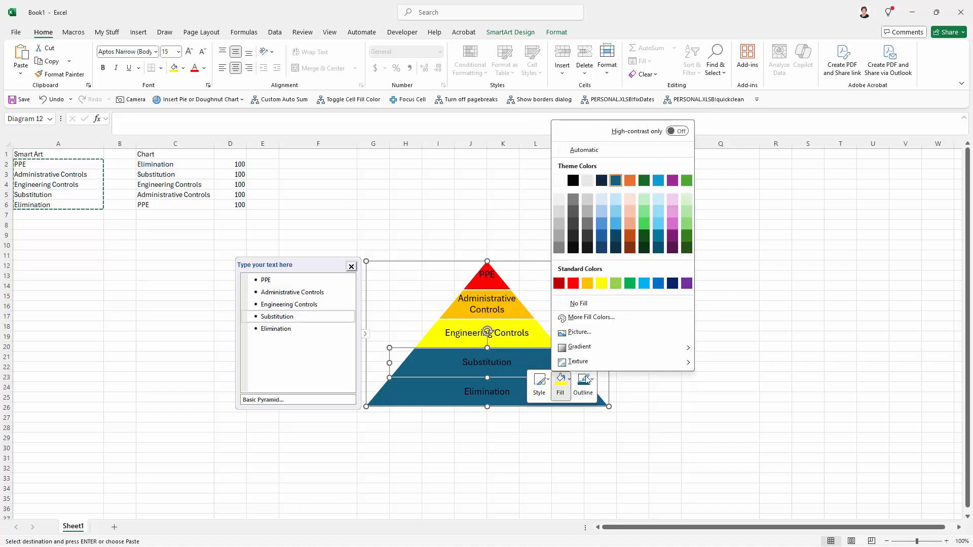
click(616, 282)
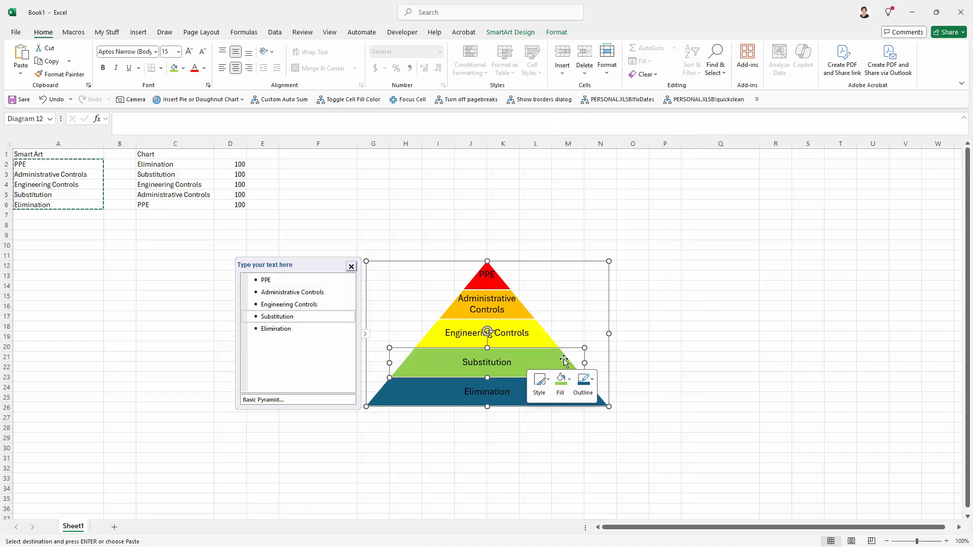
- Fill the bottom Elimination layer with light blue
click(519, 391)
right_click(521, 393)
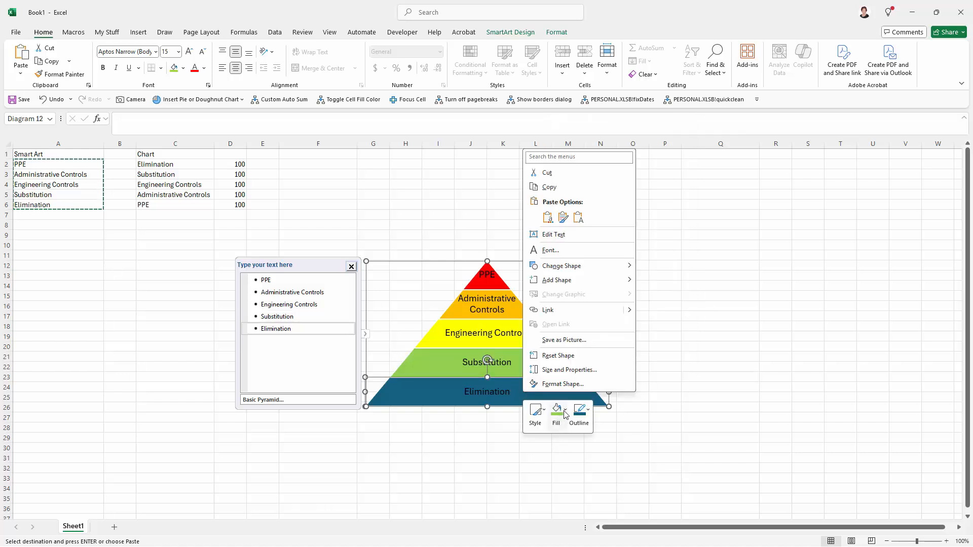
click(556, 411)
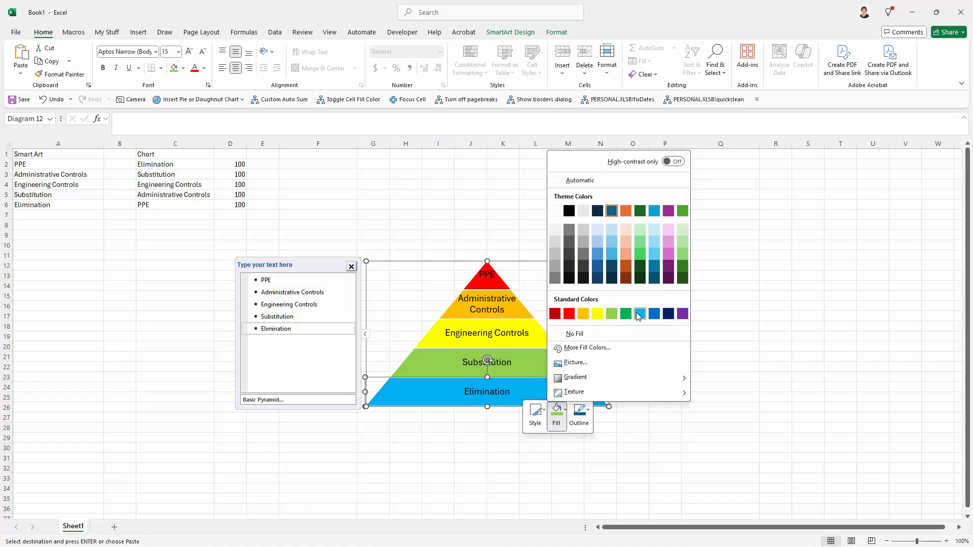
click(639, 314)
click(623, 415)
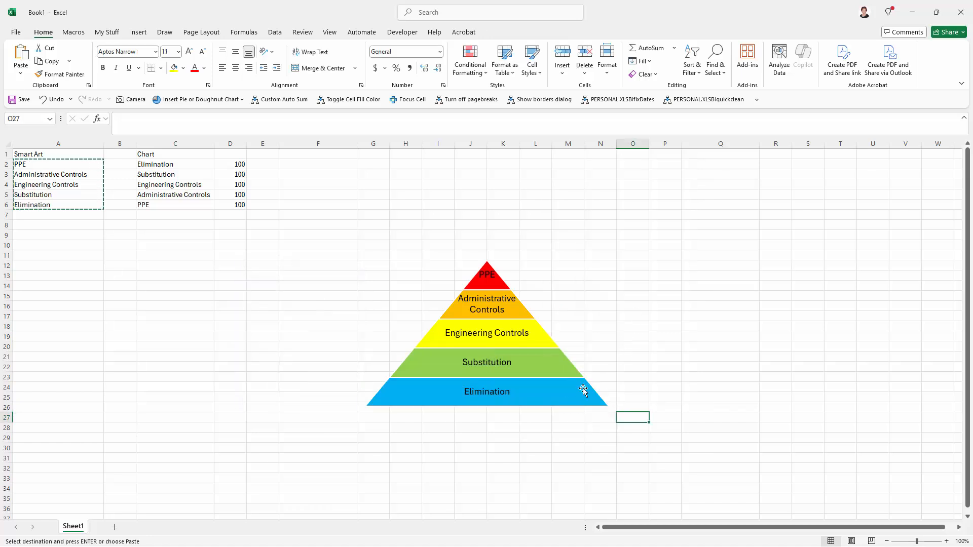
- Enlarge the Substitution layer by stretching its top edge upward
click(553, 385)
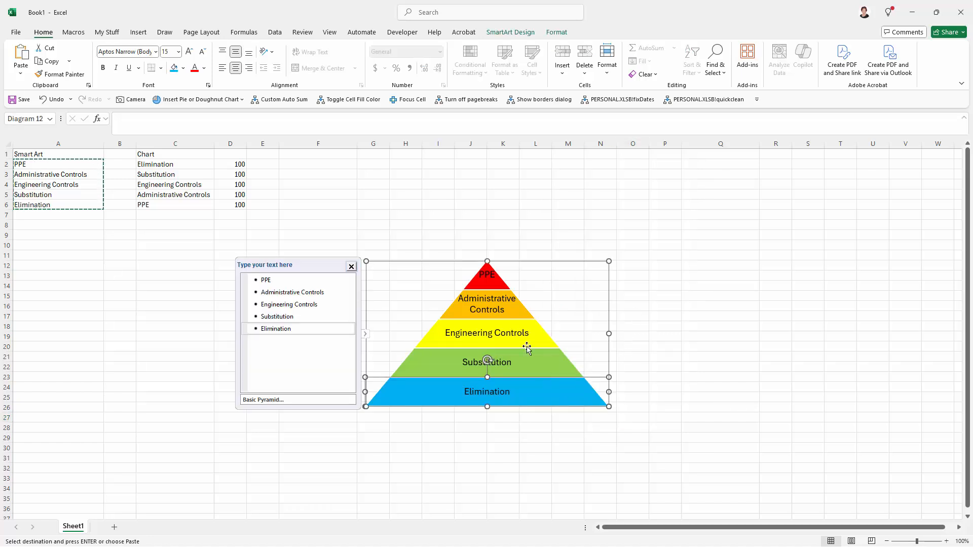
click(433, 415)
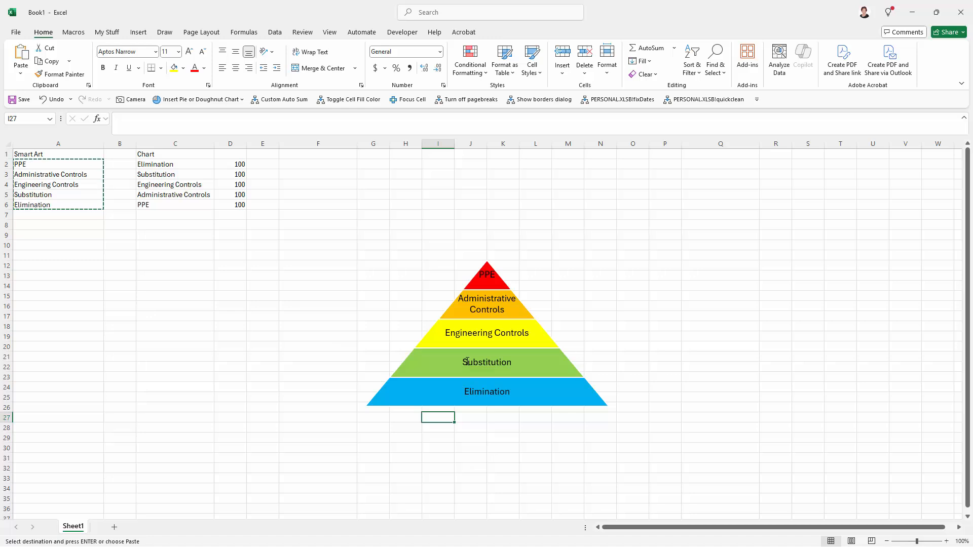
click(414, 365)
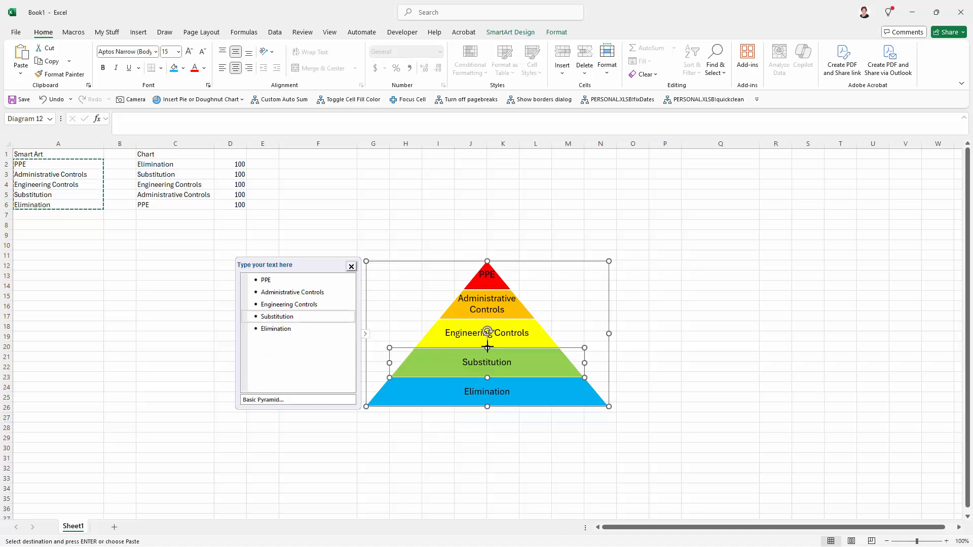
drag(486, 347, 486, 344)
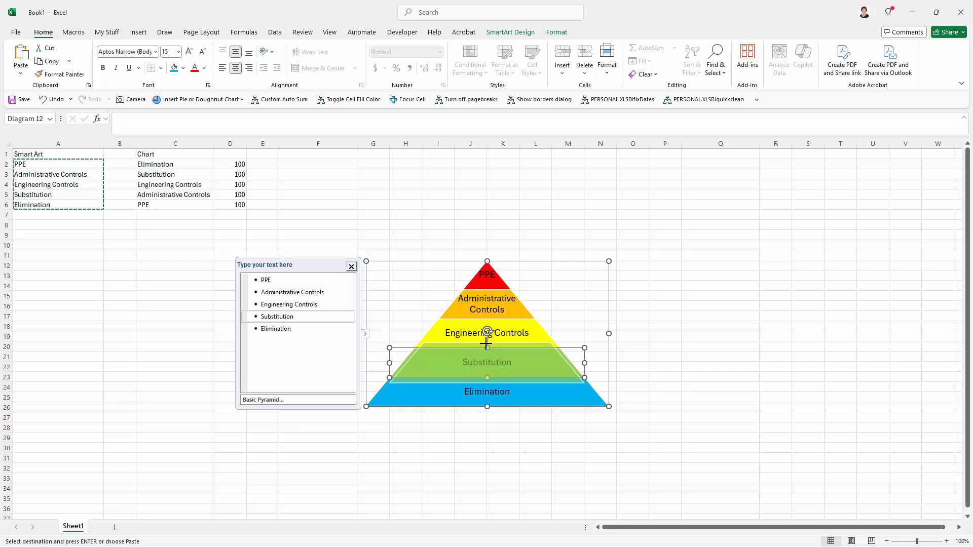
drag(486, 344, 487, 344)
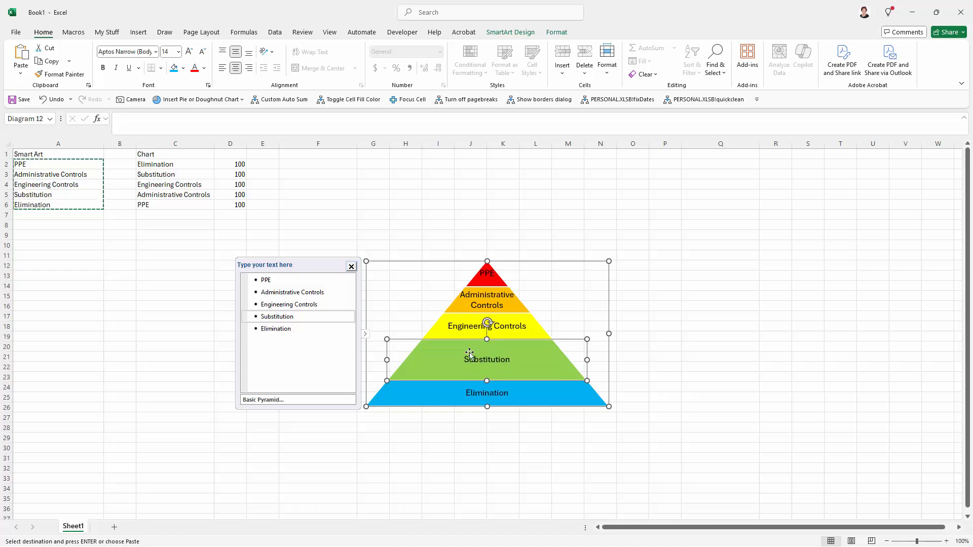
- Stretch the whole pyramid graphic taller, extending its bottom edge to about row 28
click(516, 422)
click(487, 406)
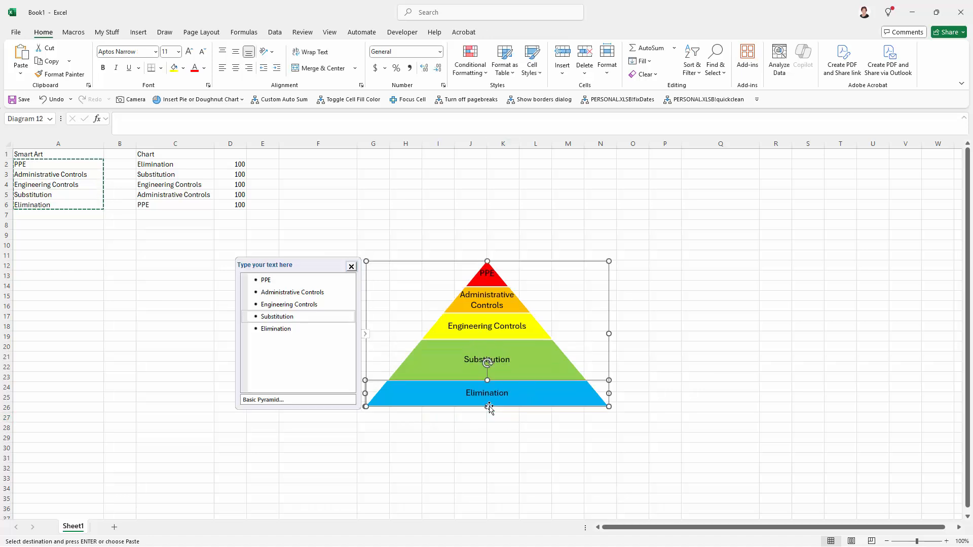
drag(487, 407, 487, 430)
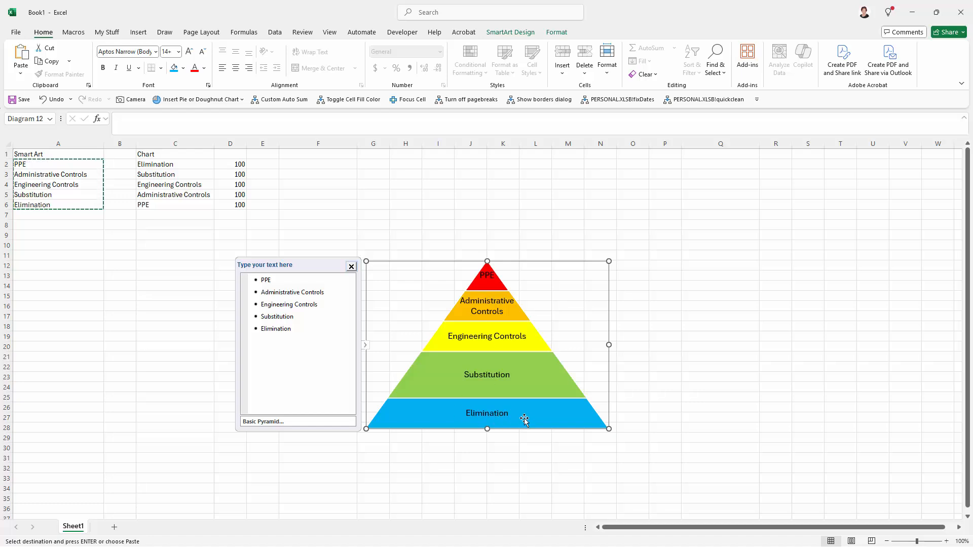
- Close the text pane and move the pyramid left to sit under columns A to D
click(352, 266)
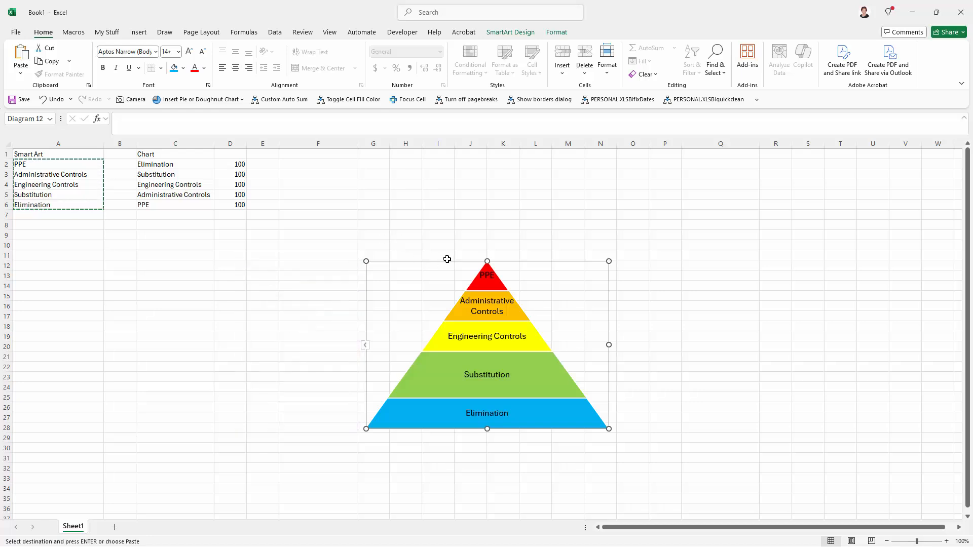
drag(450, 261, 119, 258)
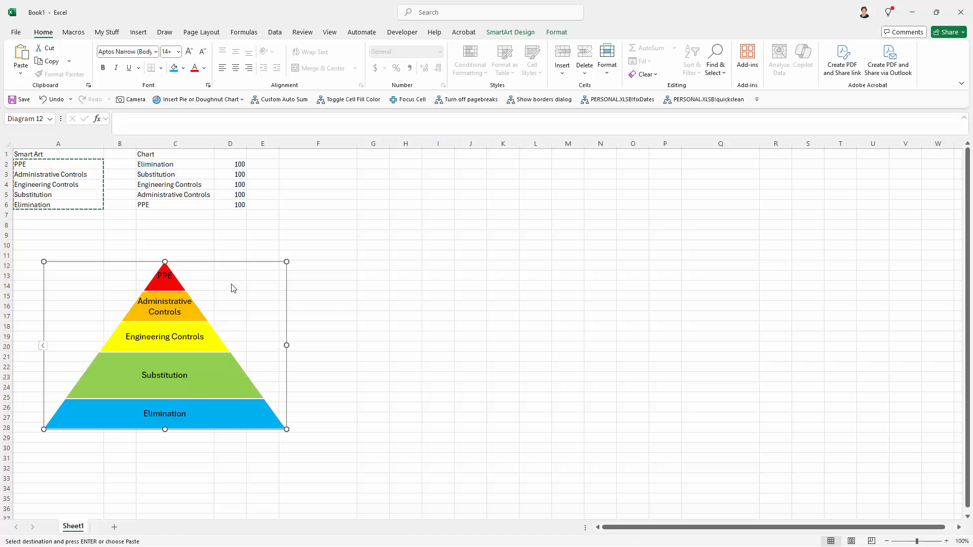
- Give the SmartArt graphic's background a solid white fill through Format Object, then close the pane
right_click(254, 301)
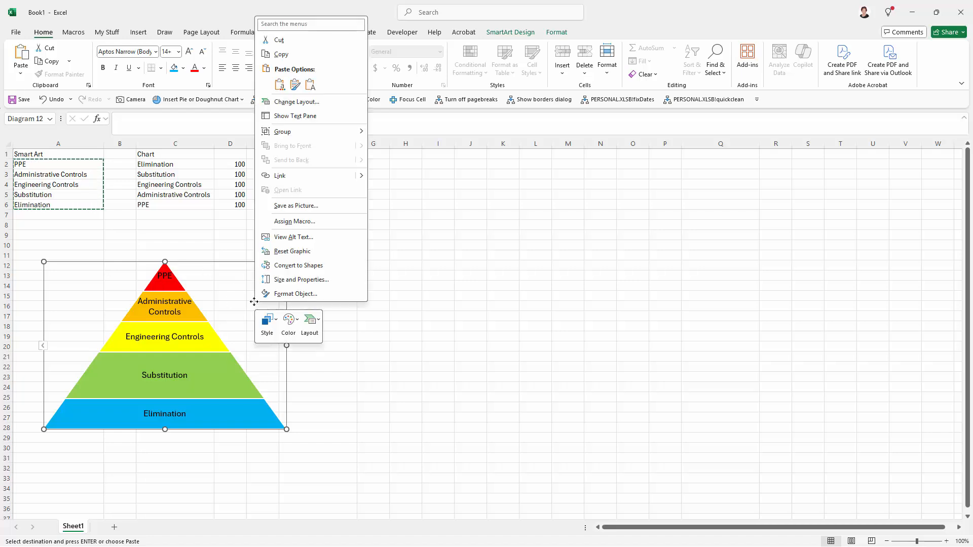
click(286, 295)
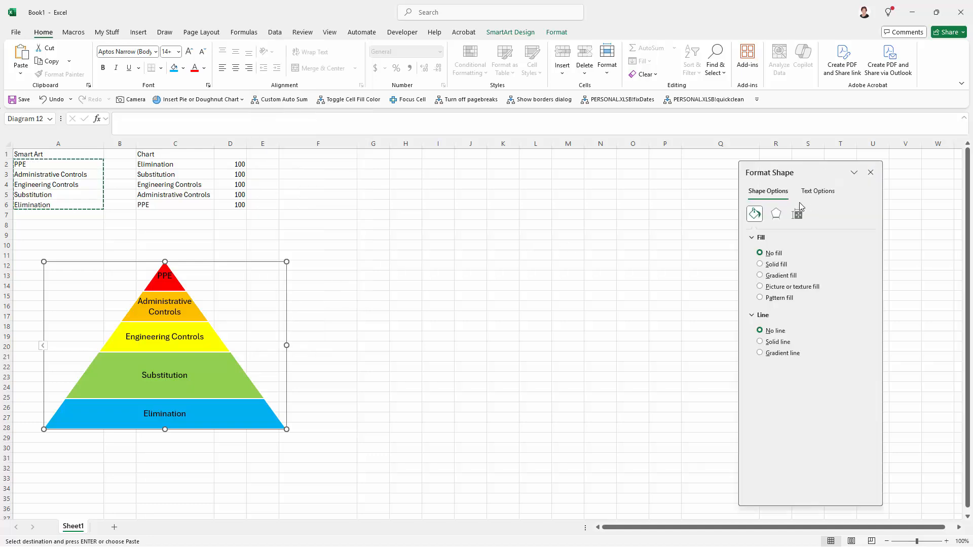
click(768, 266)
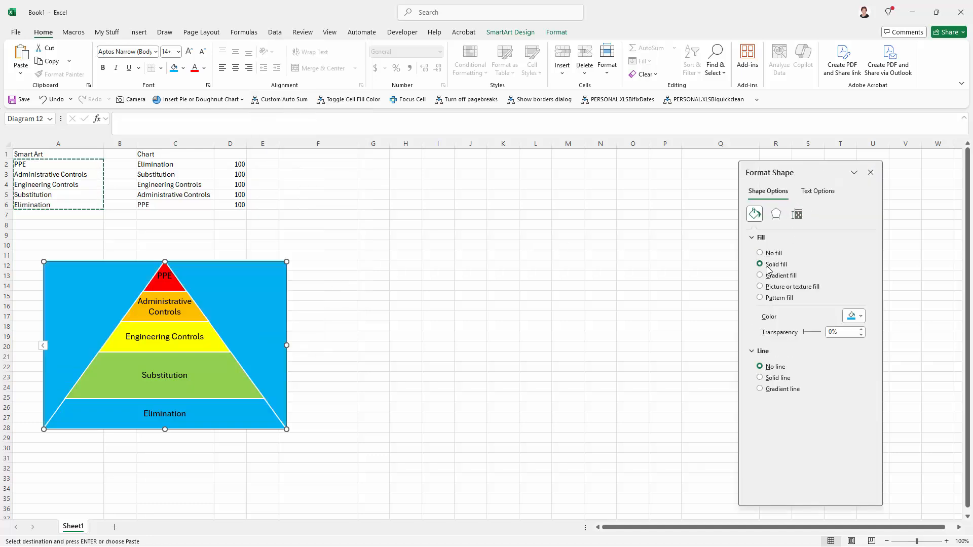
click(860, 317)
click(835, 366)
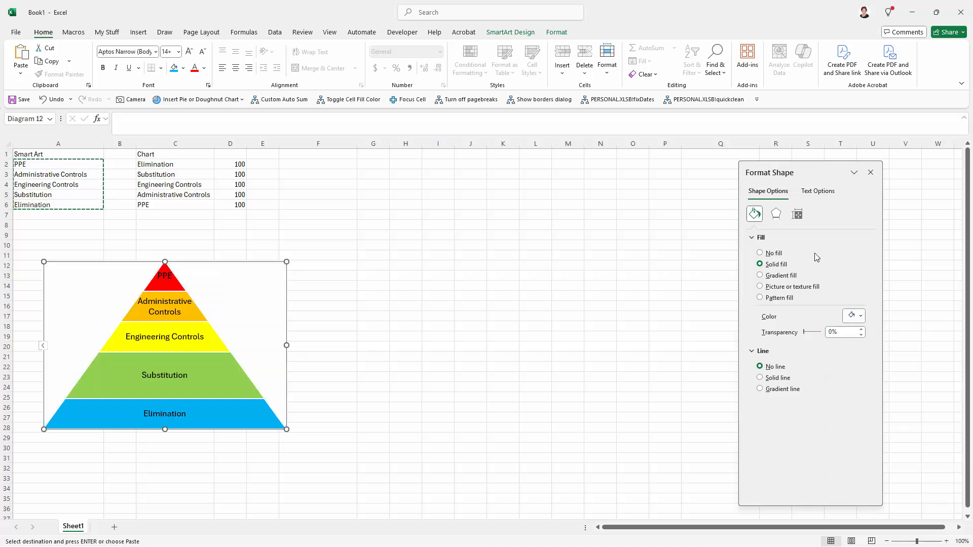
click(870, 172)
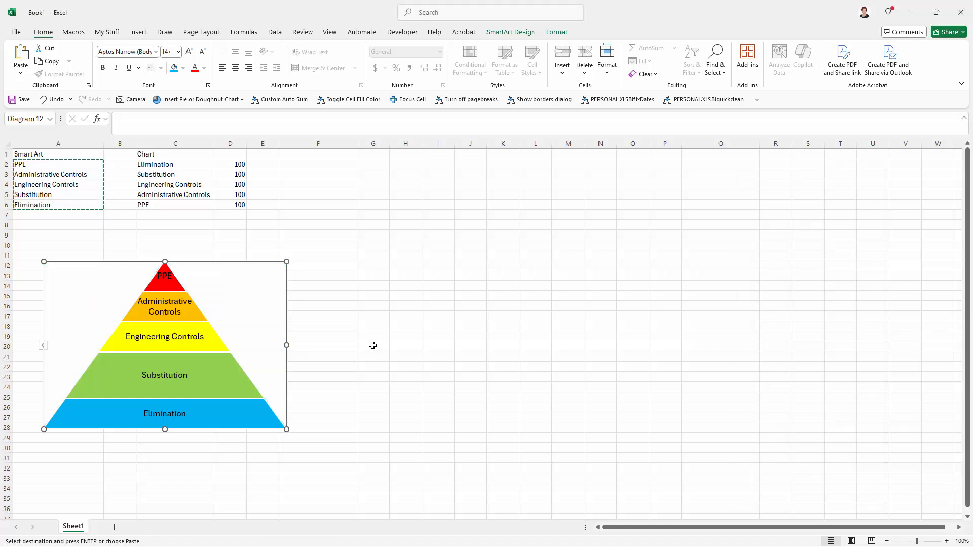
- Move the pyramid graphic up so it starts at about row 10
click(374, 346)
click(254, 313)
drag(229, 263, 217, 241)
click(155, 433)
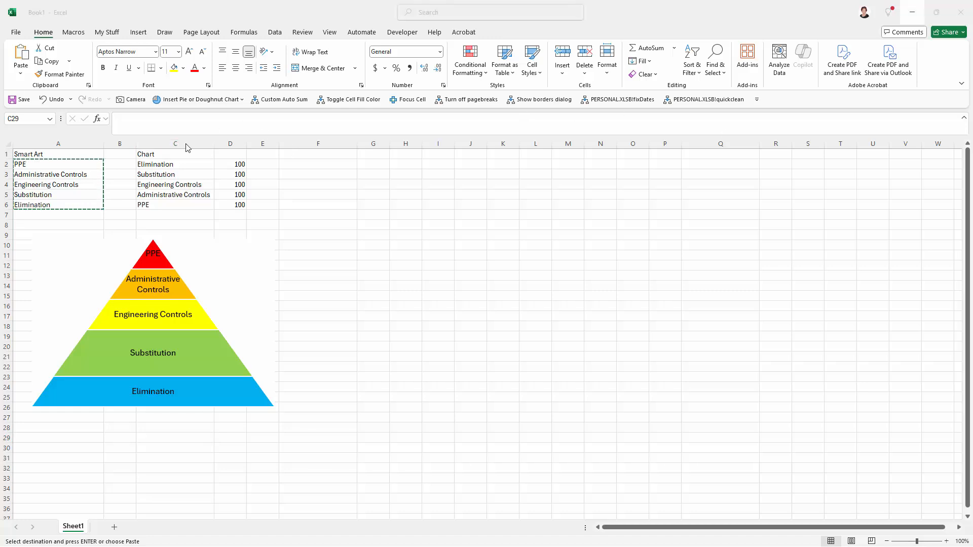
- Select the chart data in C2:D6 and insert a 3-D 100% stacked column chart
click(163, 205)
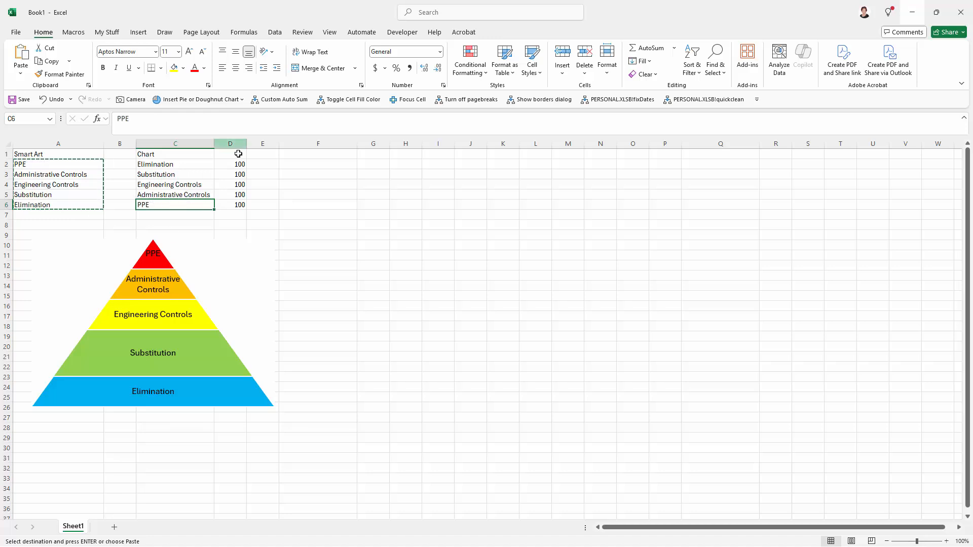
drag(237, 205, 171, 163)
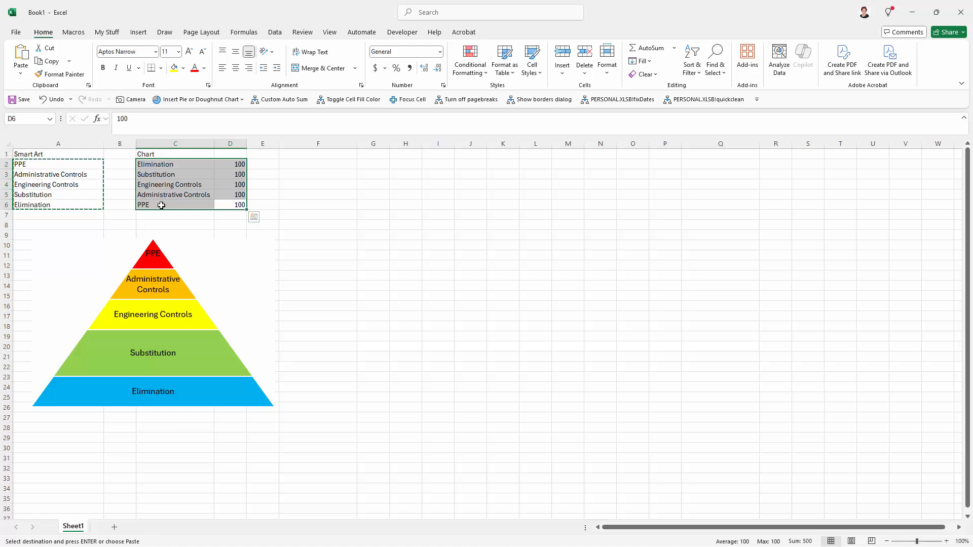
click(138, 32)
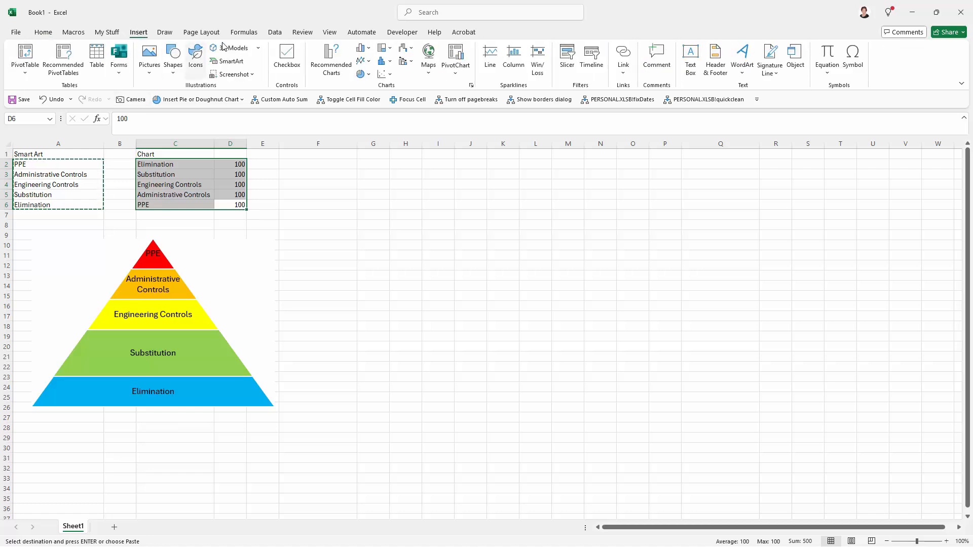
click(371, 52)
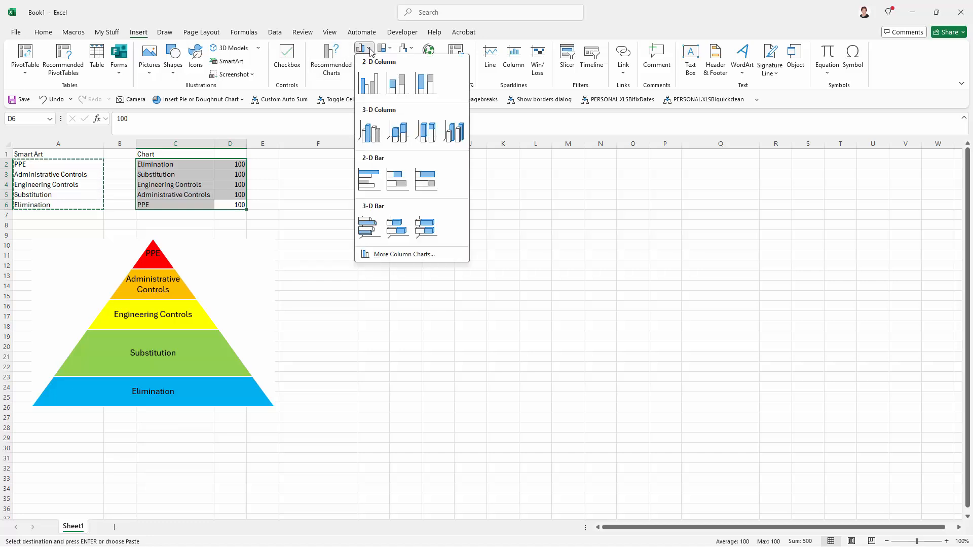
click(427, 133)
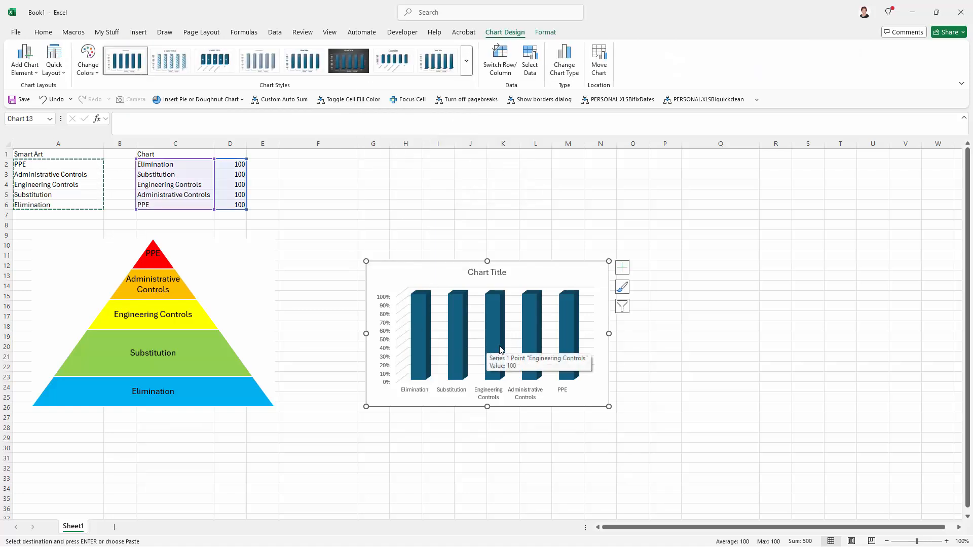
- Switch the chart's rows and columns so each control becomes a stacked layer
click(500, 54)
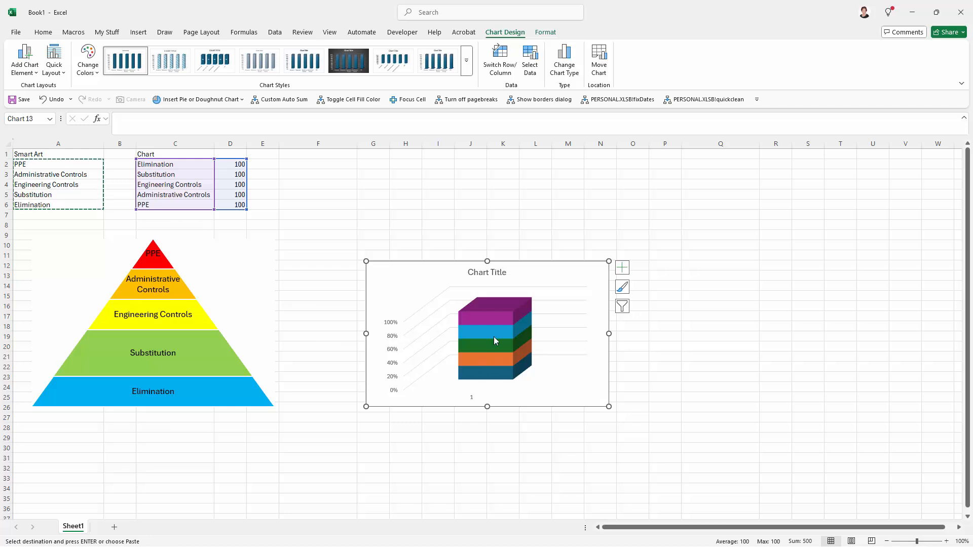
mouse_move(521, 356)
- Hide the chart's axes and gridlines and turn on data labels
click(623, 269)
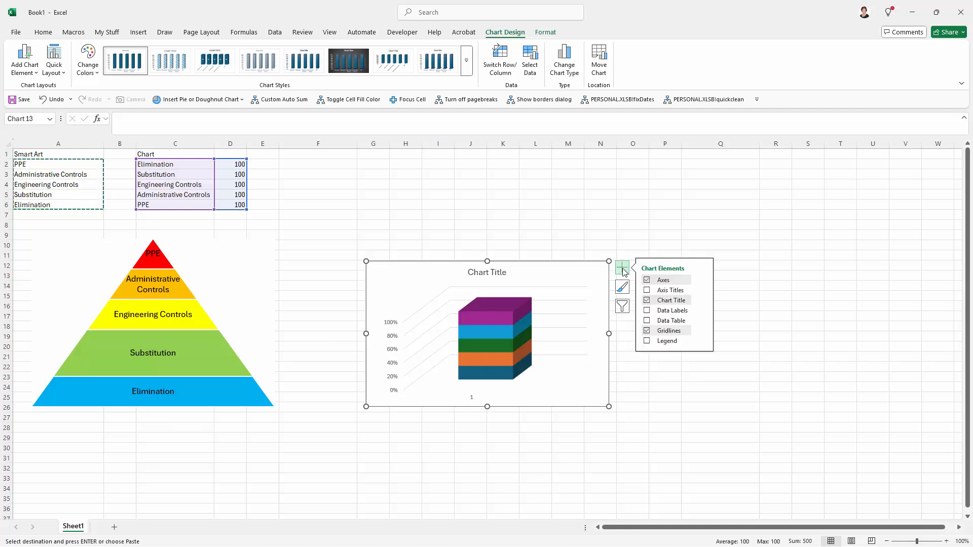
click(646, 280)
click(646, 331)
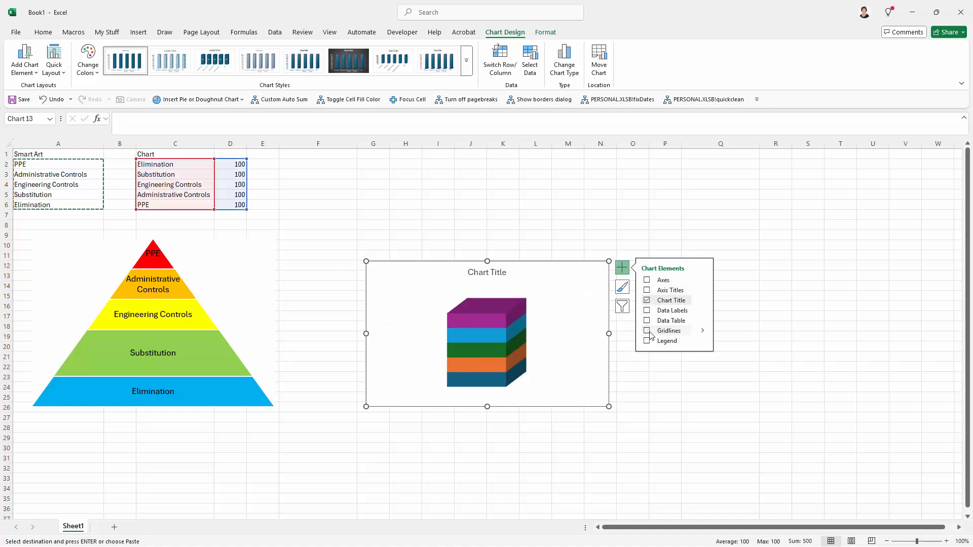
click(647, 321)
click(646, 320)
click(646, 310)
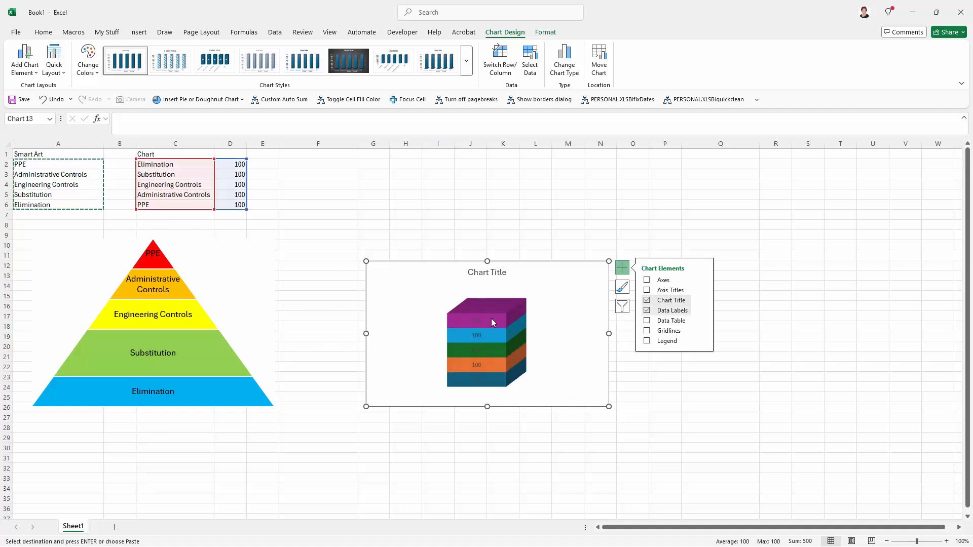
- Open Format Data Series for the bottom layer and set the column shape to Full Pyramid
click(501, 386)
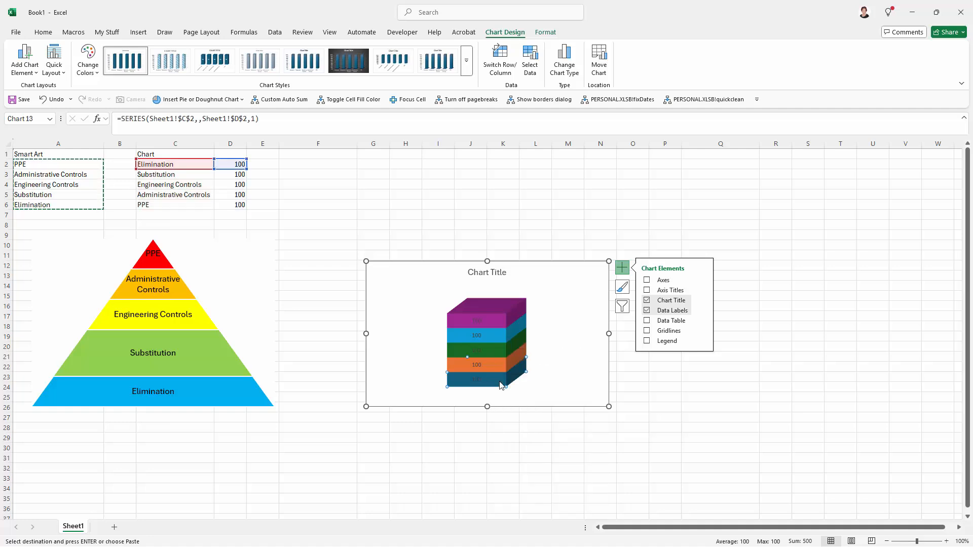
right_click(500, 386)
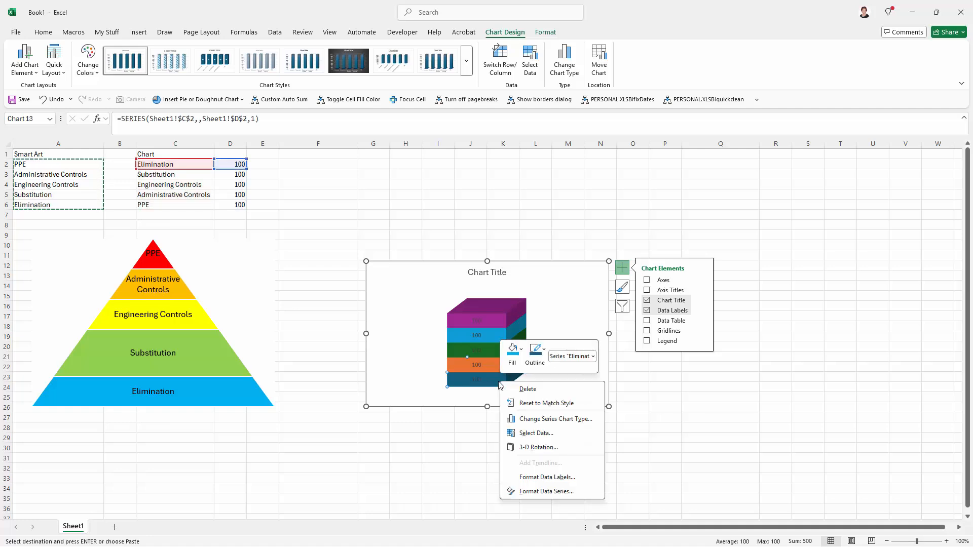
click(550, 492)
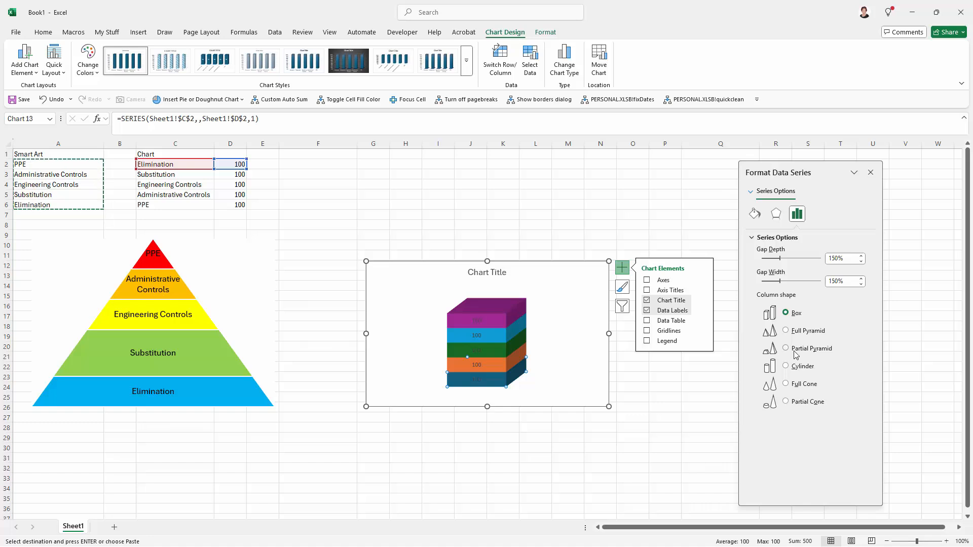
click(786, 330)
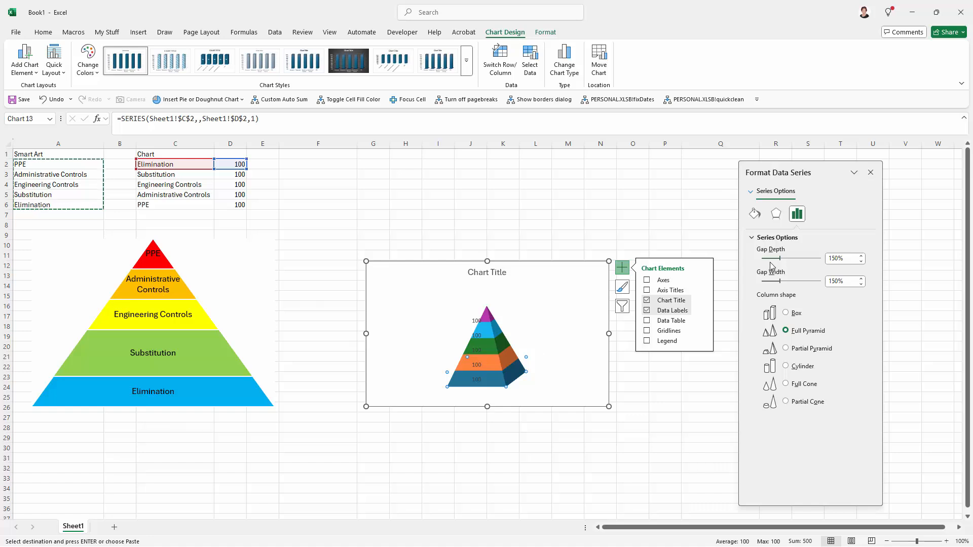
- Set the series gap depth to 0% and gap width to about 66%
drag(779, 260, 759, 261)
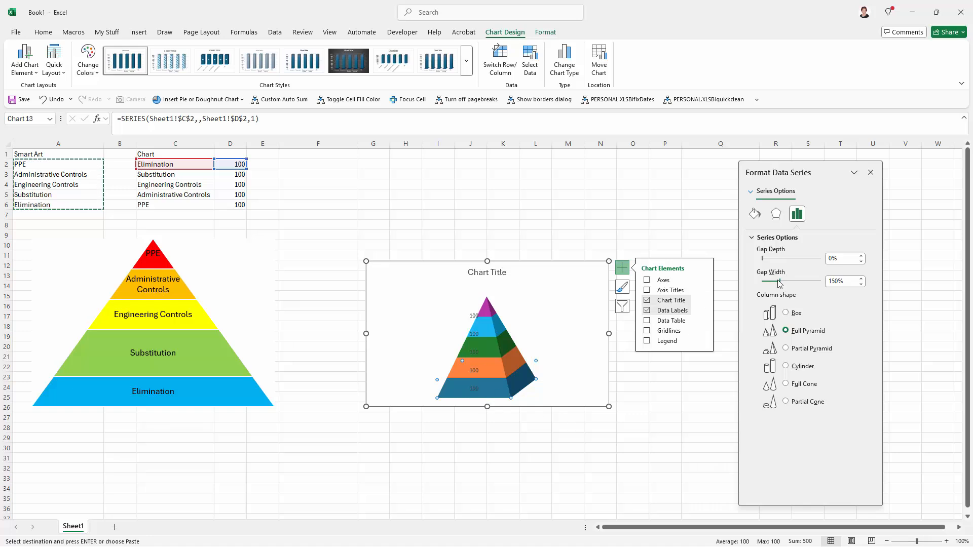
mouse_move(780, 281)
mouse_down()
mouse_move(764, 282)
mouse_move(796, 285)
mouse_move(770, 282)
mouse_up()
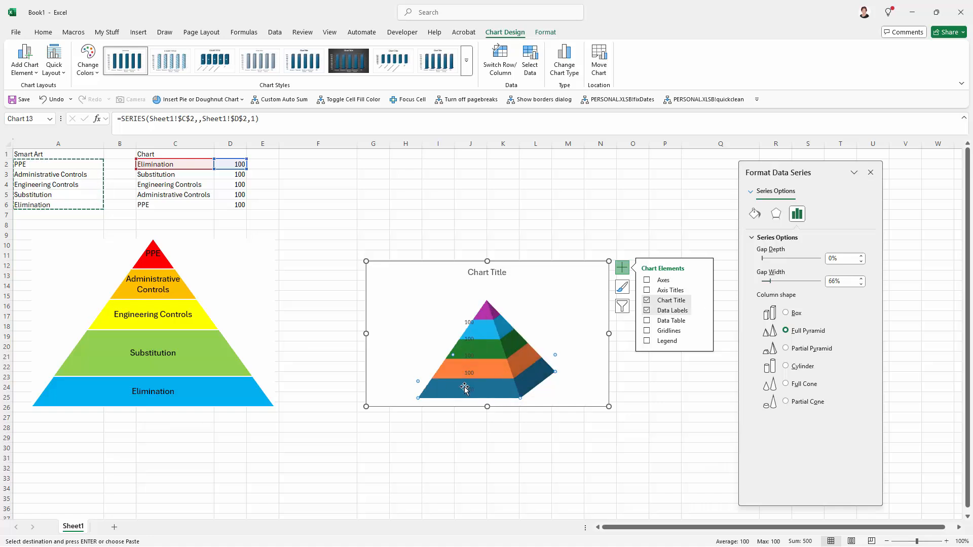
mouse_move(470, 388)
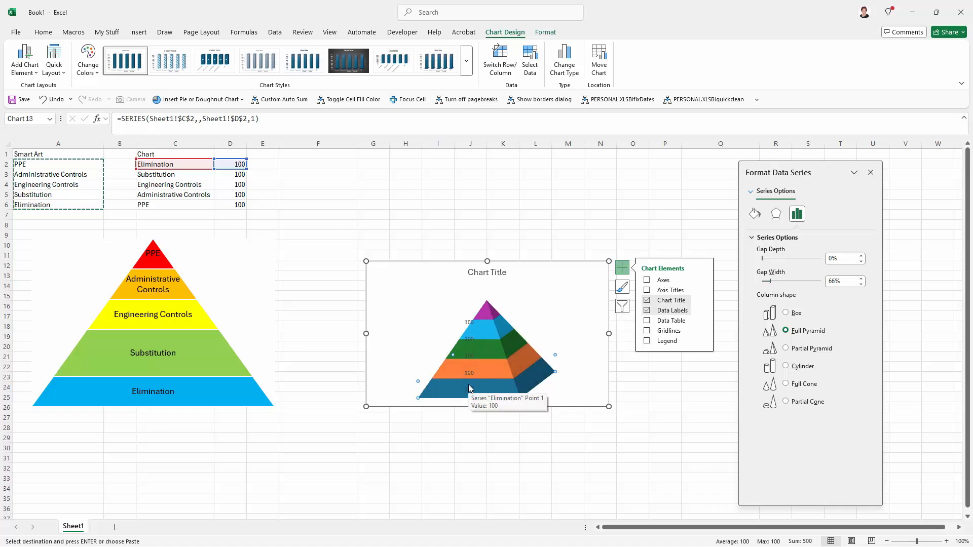
- Open the chart's 3-D rotation settings and set both X and Y rotation to 0°
click(589, 396)
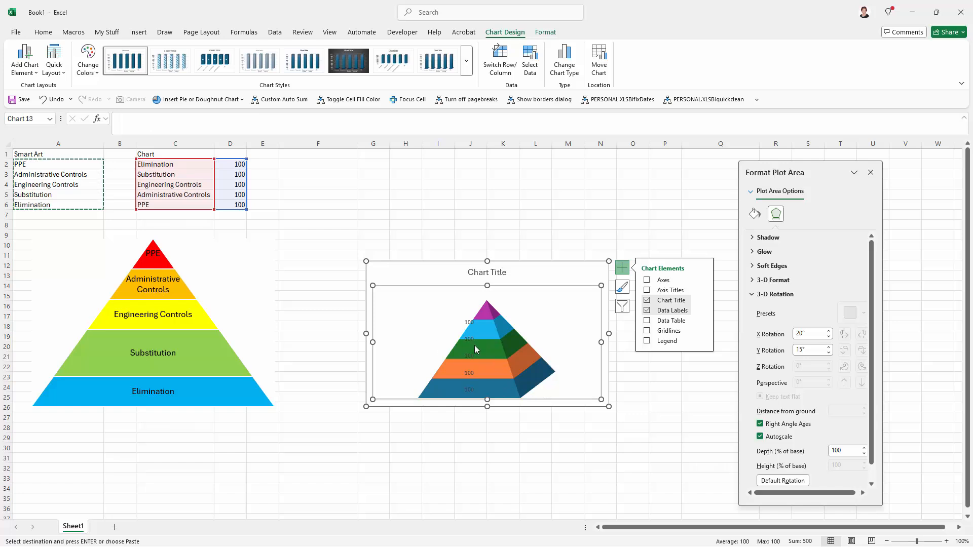
click(481, 376)
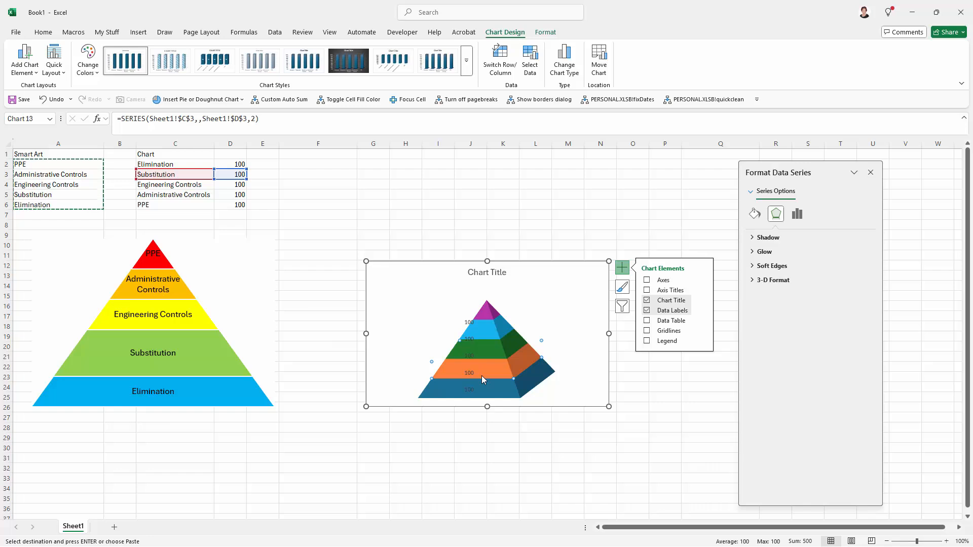
click(481, 350)
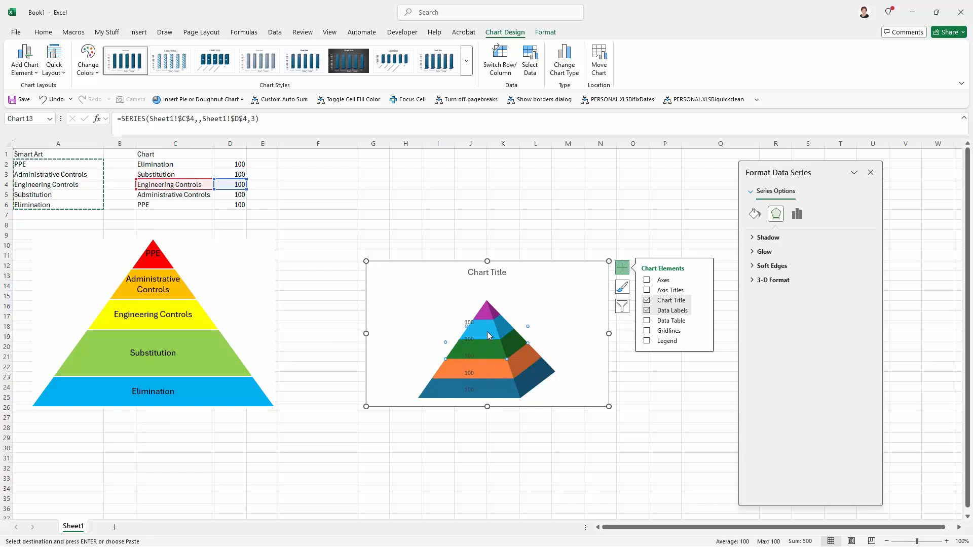
right_click(490, 353)
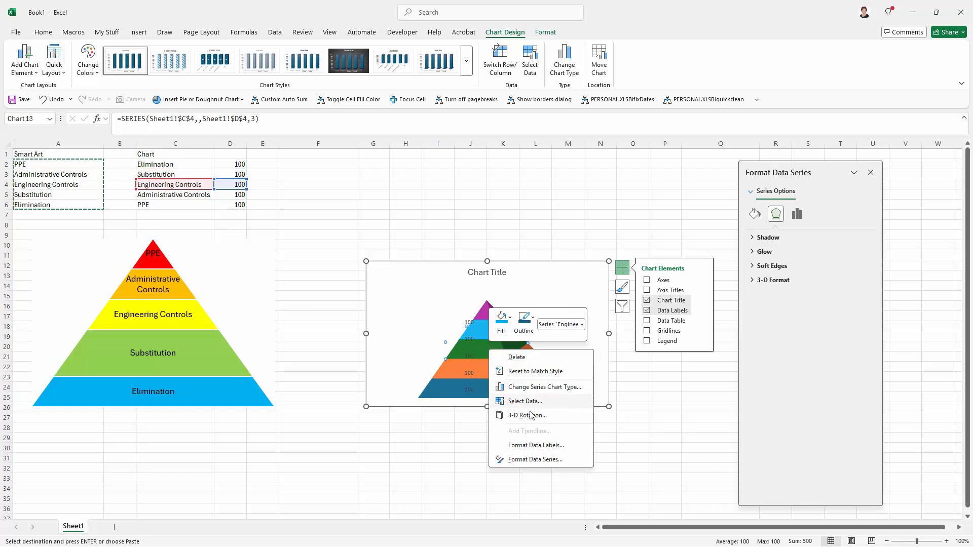
click(527, 416)
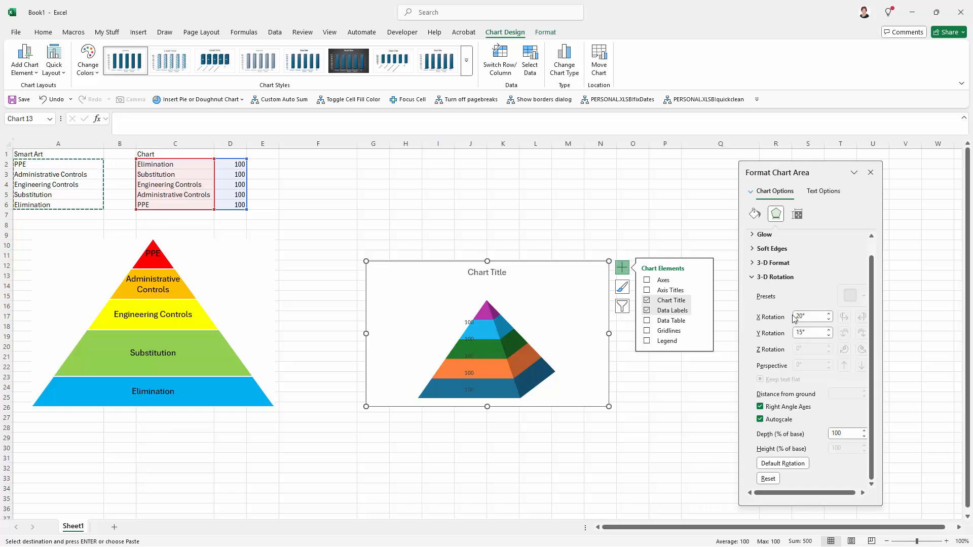
click(809, 314)
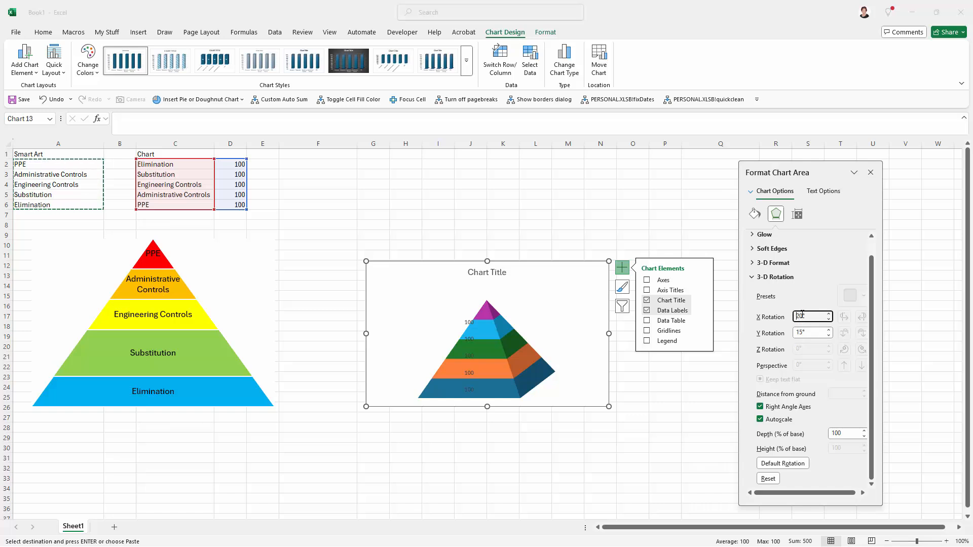
double_click(797, 315)
text(0)
key(Tab)
text(0)
key(Tab)
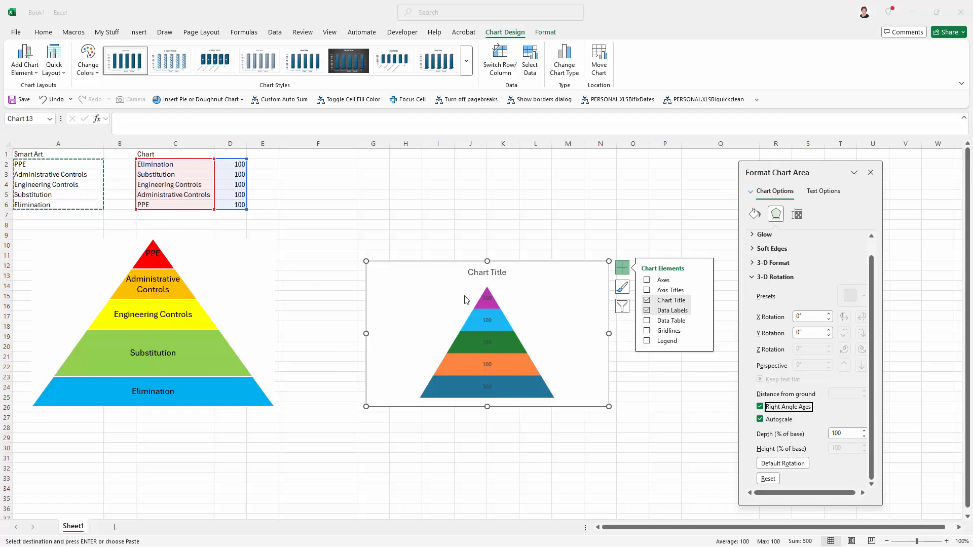
- Change the top PPE layer's data label to show the series name instead of the value
click(489, 300)
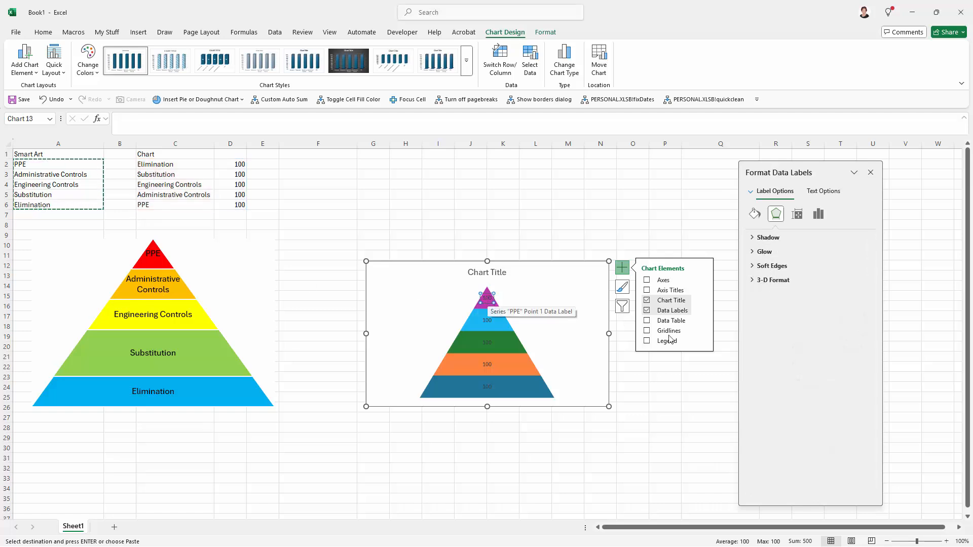
click(702, 310)
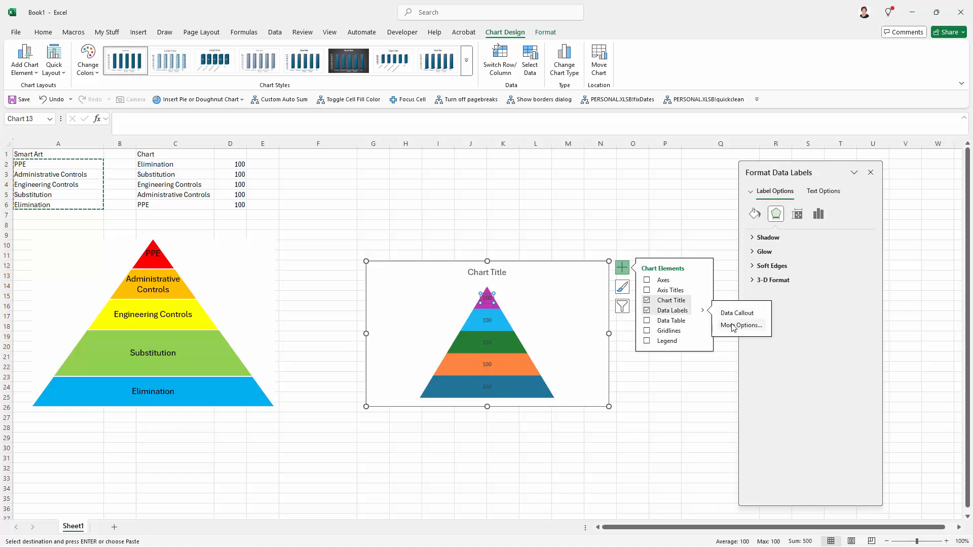
click(733, 326)
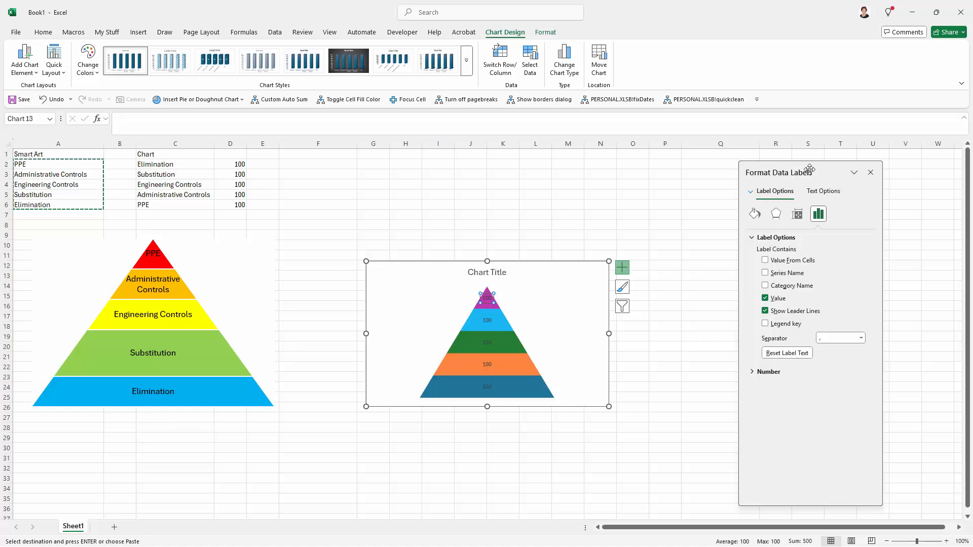
drag(798, 169, 754, 171)
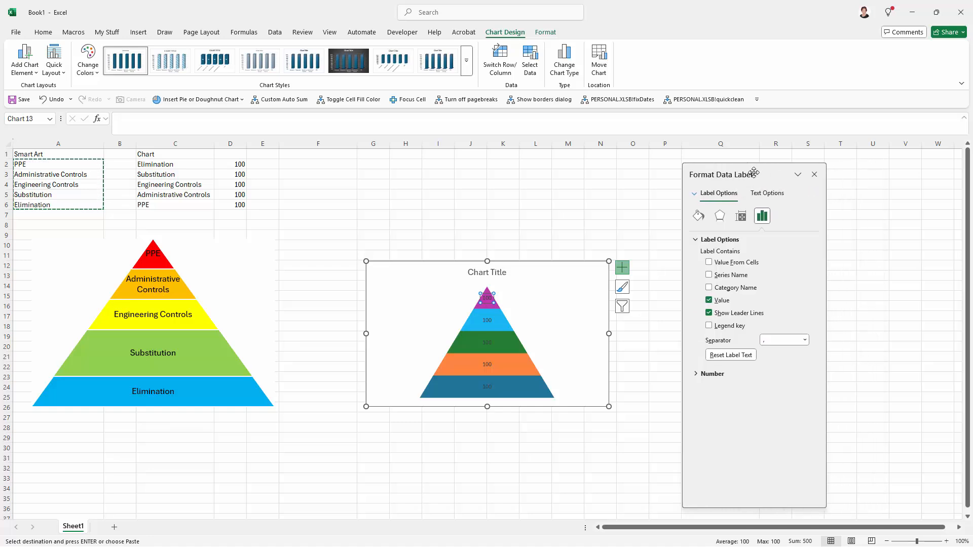
click(708, 276)
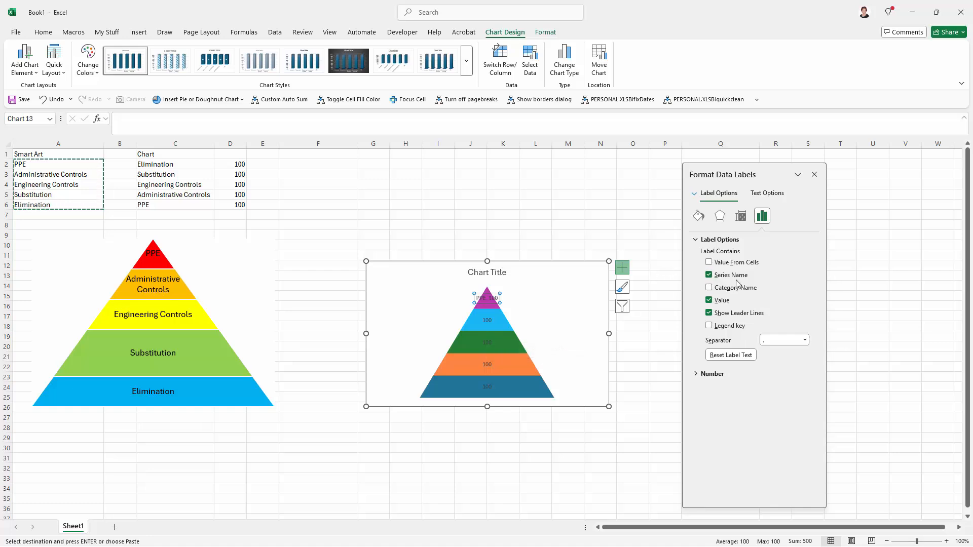
click(709, 300)
- Switch the data labels of the Administrative Controls, Engineering Controls, Substitution and Elimination layers to show series name instead of value
click(486, 321)
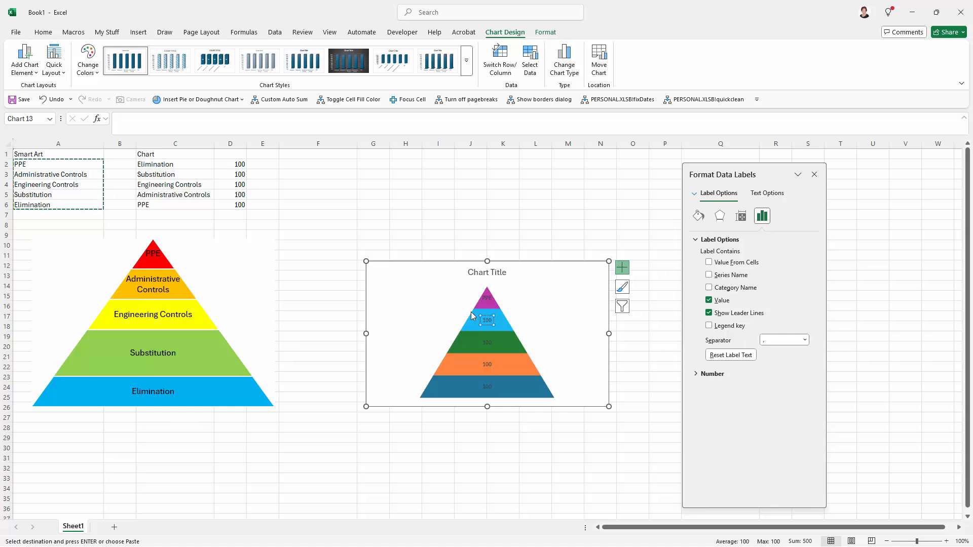
click(709, 275)
click(708, 300)
click(487, 346)
click(708, 275)
click(709, 299)
click(486, 365)
click(708, 275)
click(708, 300)
click(487, 387)
click(708, 276)
click(708, 300)
- Fill the bottom Elimination layer of the pyramid chart with the standard Light Blue colour
click(534, 386)
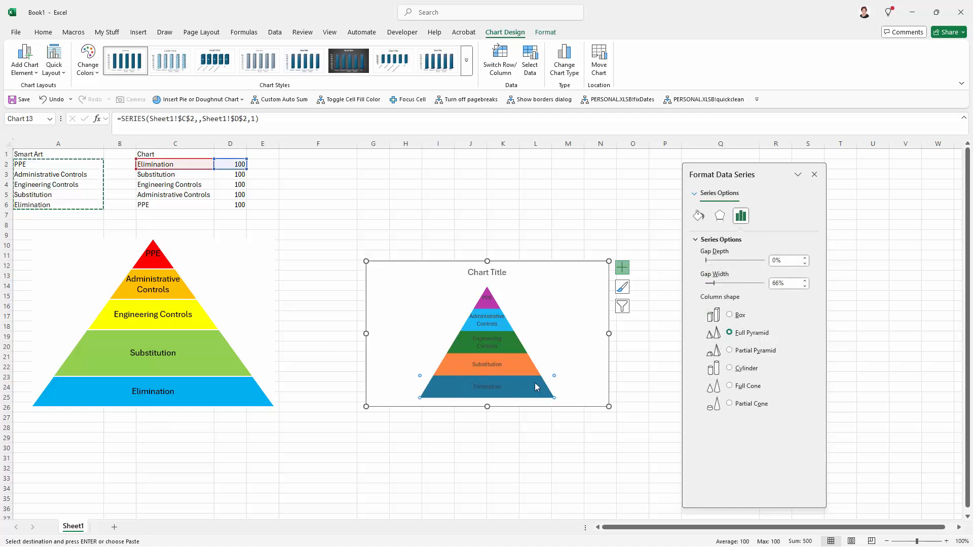
click(698, 216)
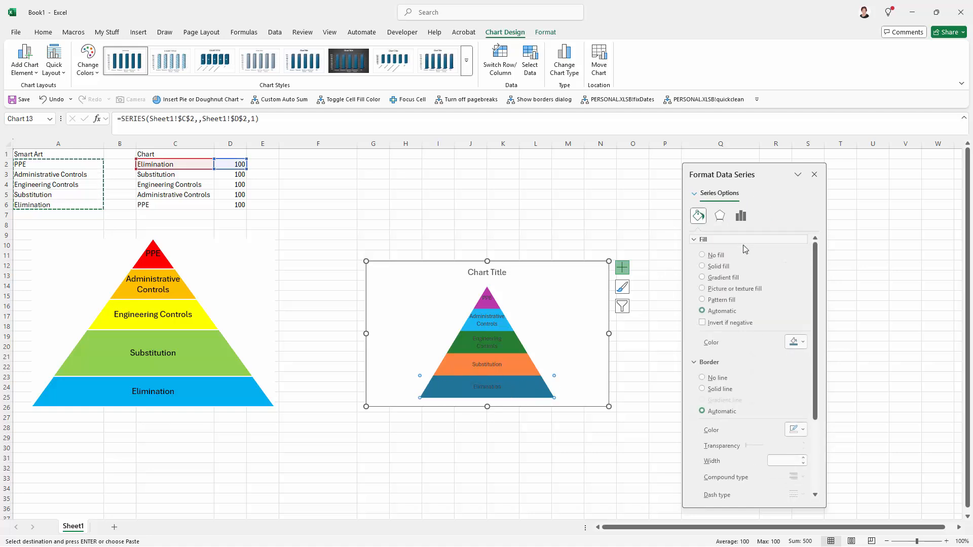
click(807, 343)
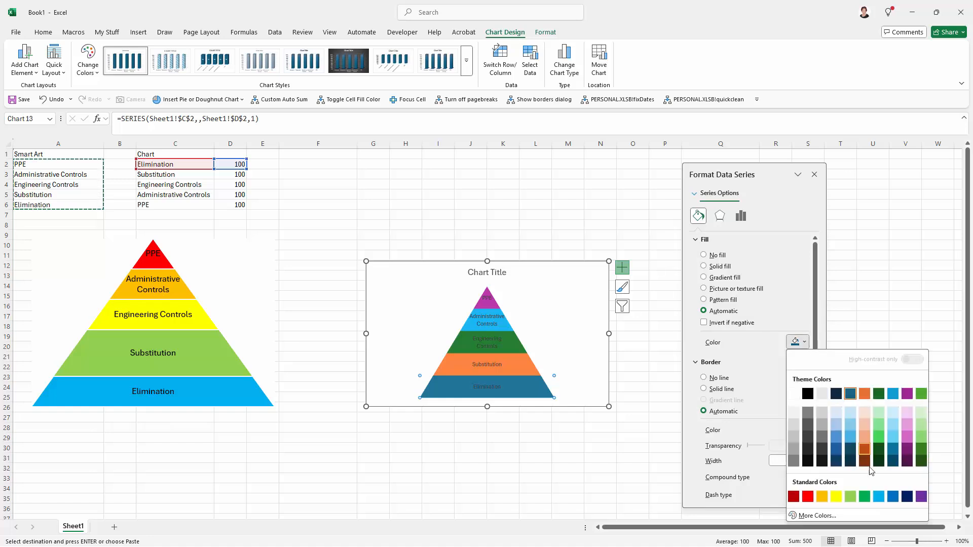
click(879, 497)
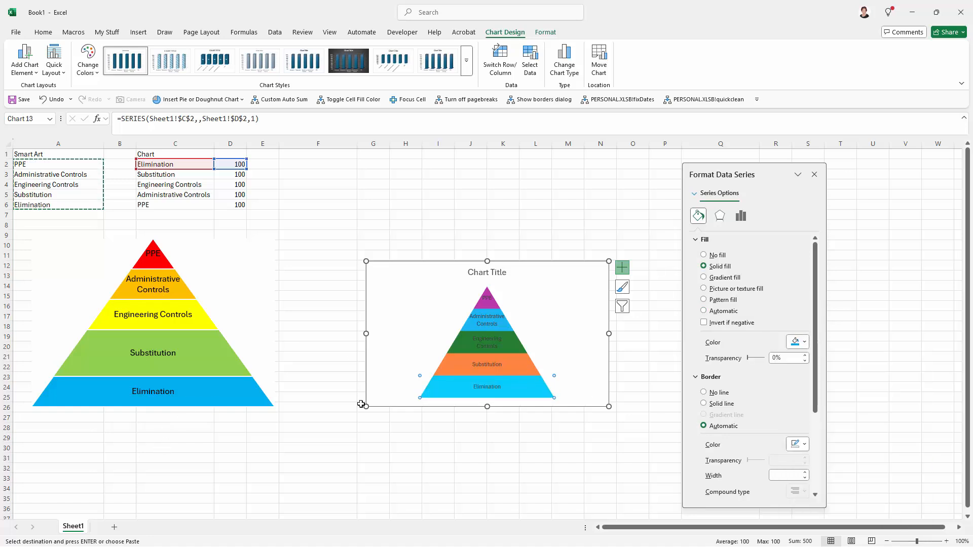
- Fill the Substitution layer with the standard Light Green colour
click(528, 368)
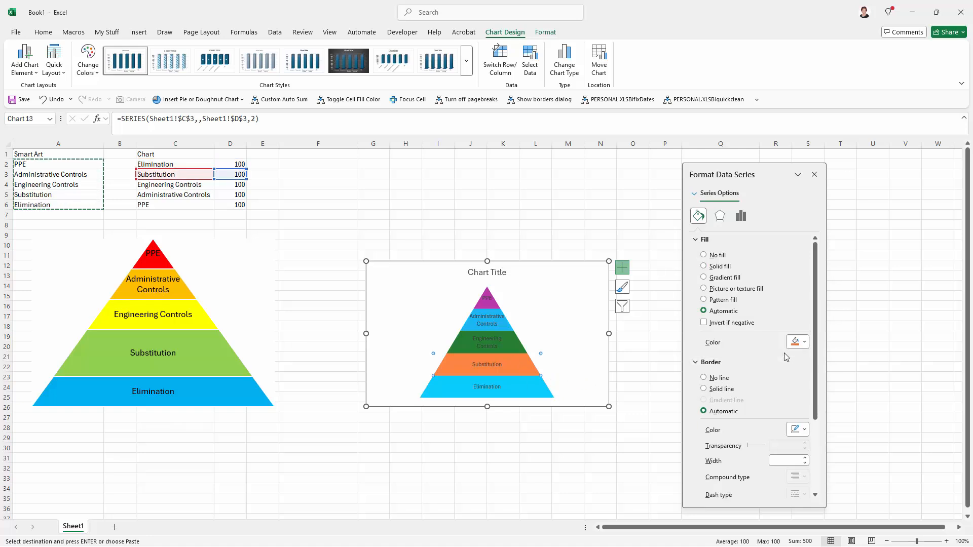
click(804, 343)
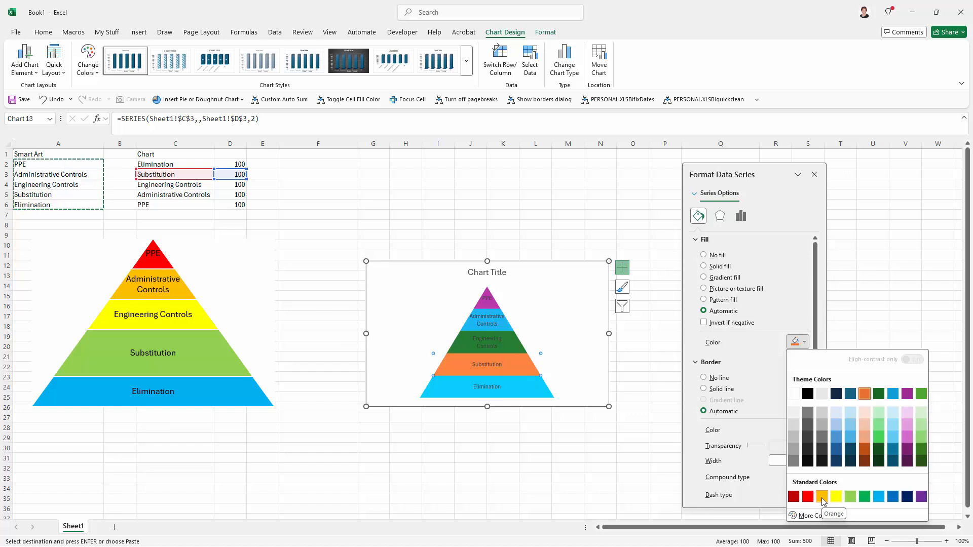
click(851, 497)
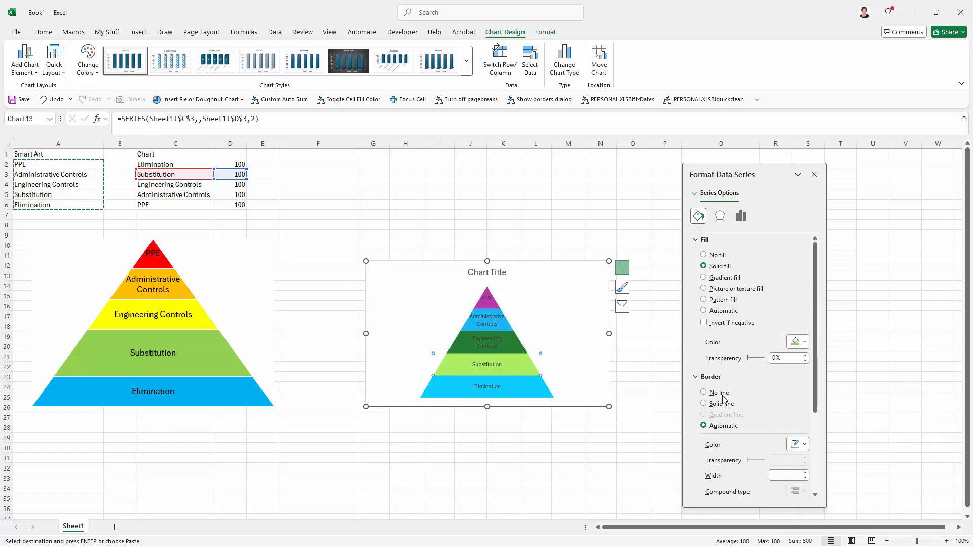
- Fill the Engineering Controls layer with the standard Yellow colour
click(522, 350)
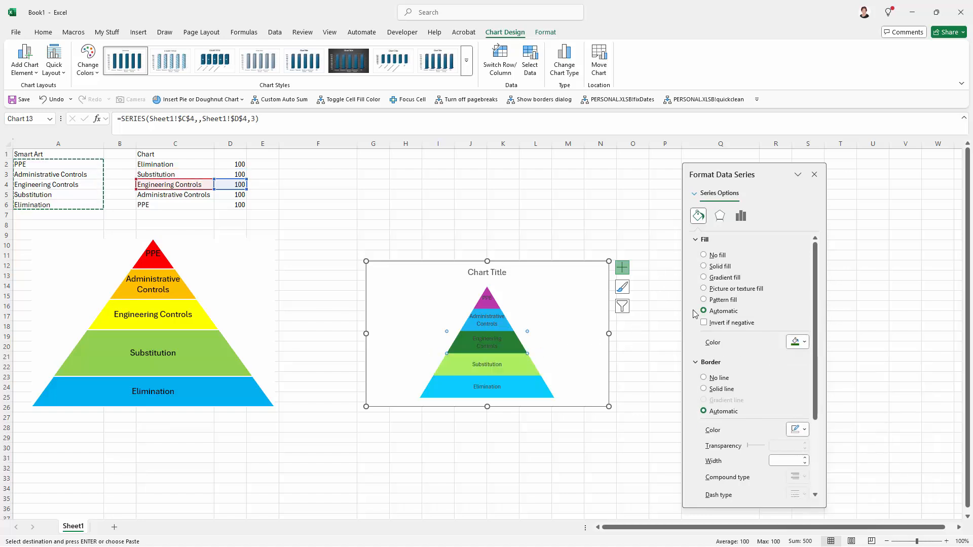
click(804, 344)
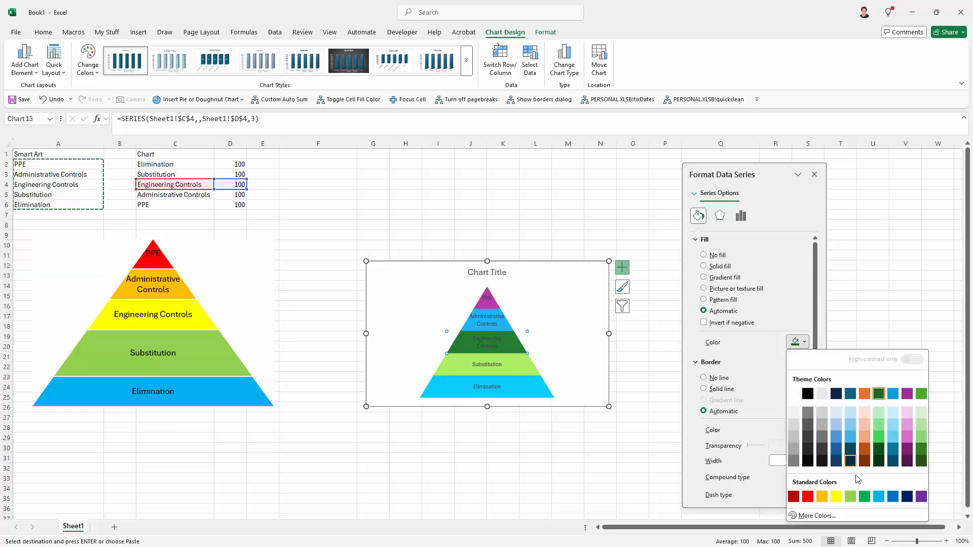
click(835, 498)
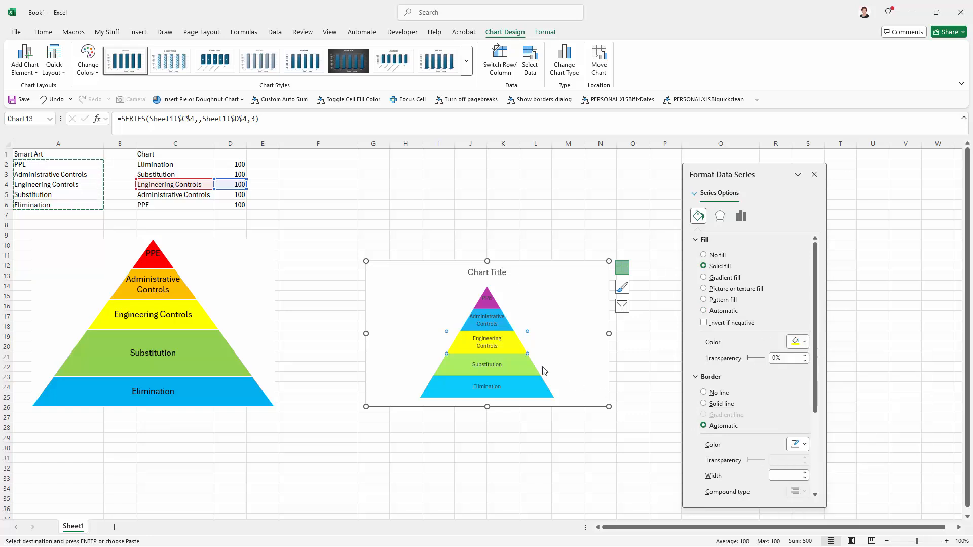
- Fill the Administrative Controls layer with the standard Orange colour
click(508, 328)
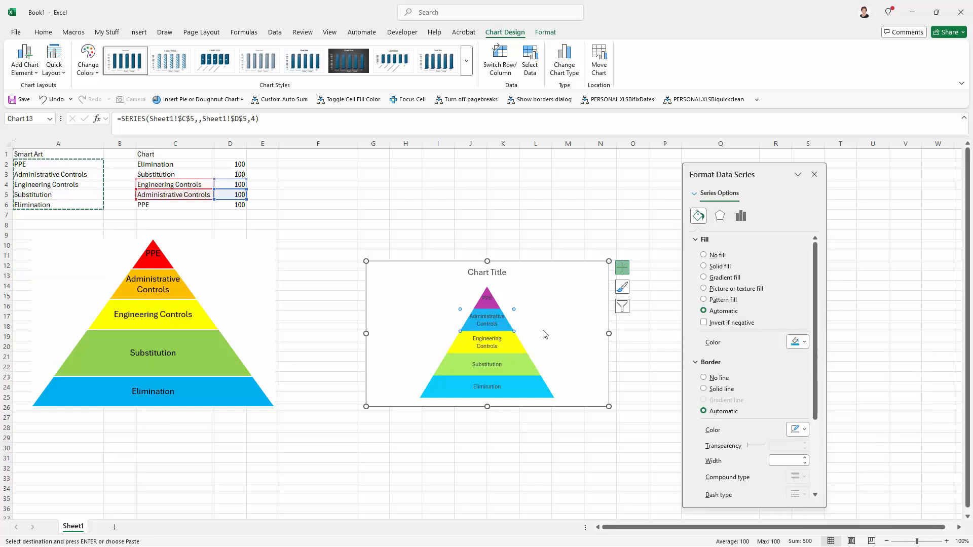
click(804, 342)
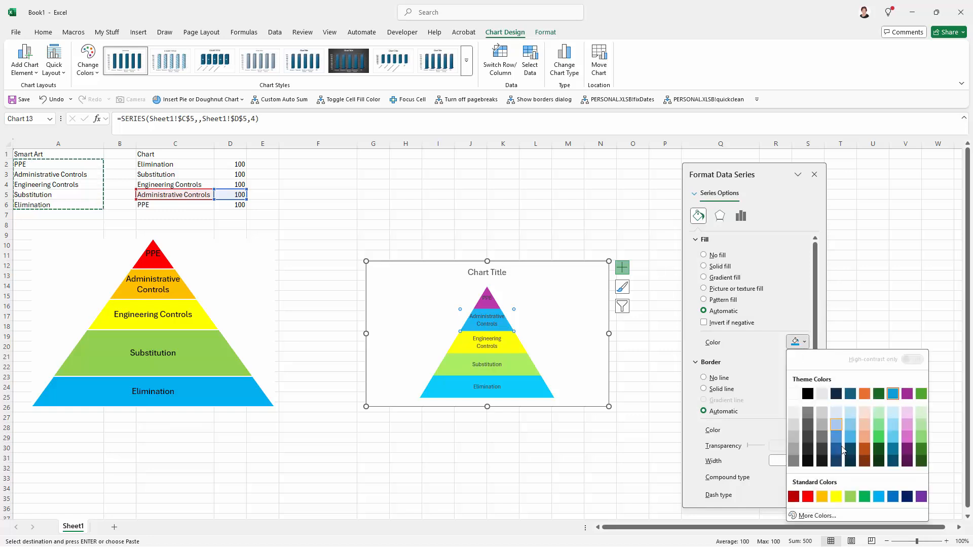
click(822, 497)
- Fill the top PPE layer with the standard Red colour
click(484, 299)
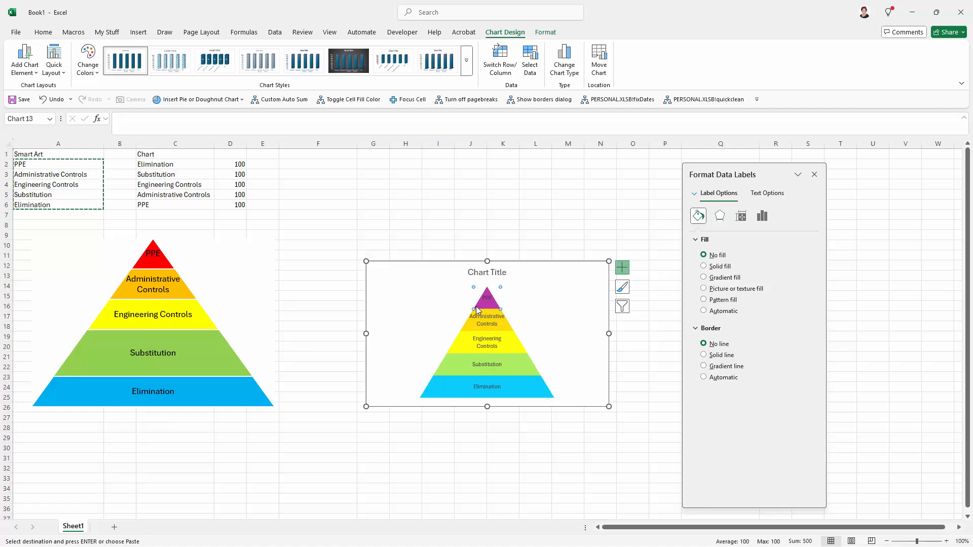
click(476, 310)
click(797, 342)
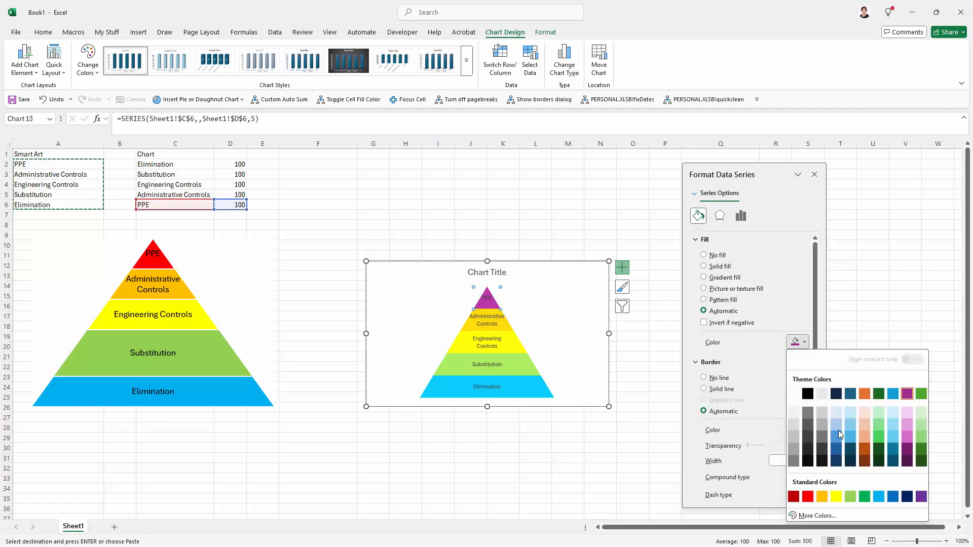
click(807, 498)
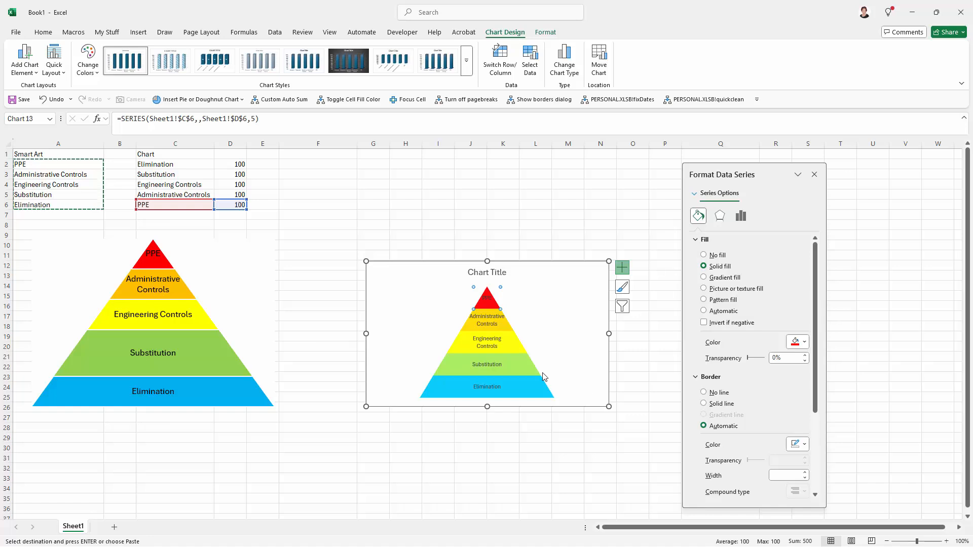
- Move the pyramid chart closer to the SmartArt, enlarge it, and close the formatting pane
drag(409, 272, 349, 248)
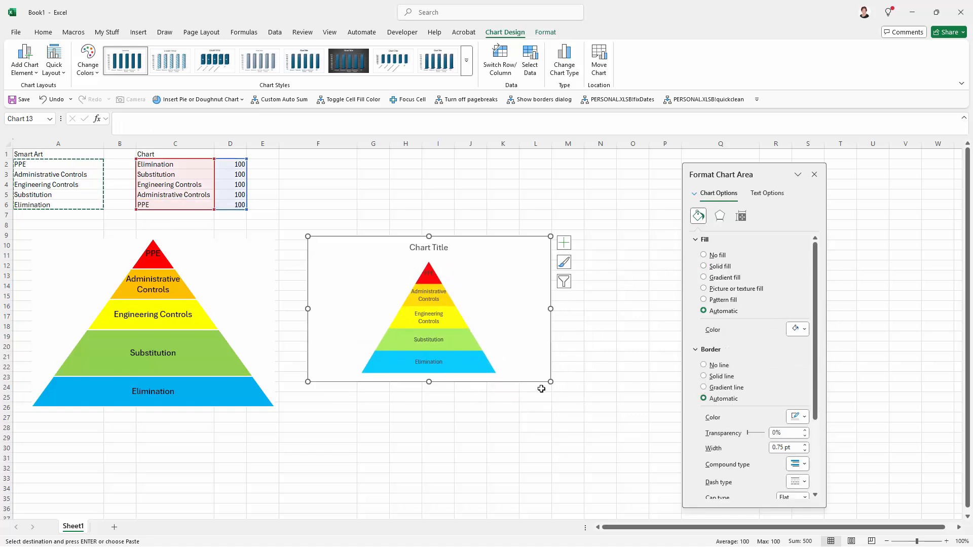
drag(550, 381, 580, 425)
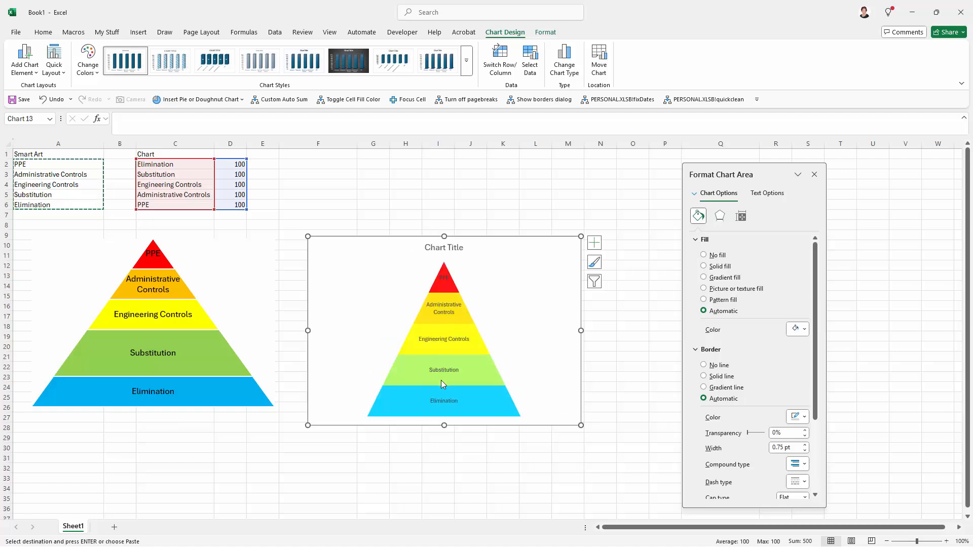
mouse_move(441, 381)
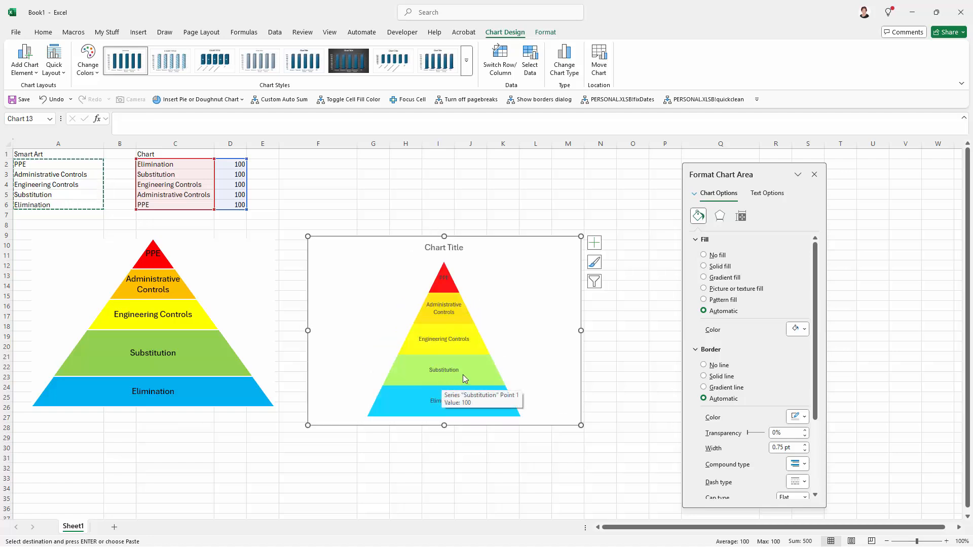
click(463, 375)
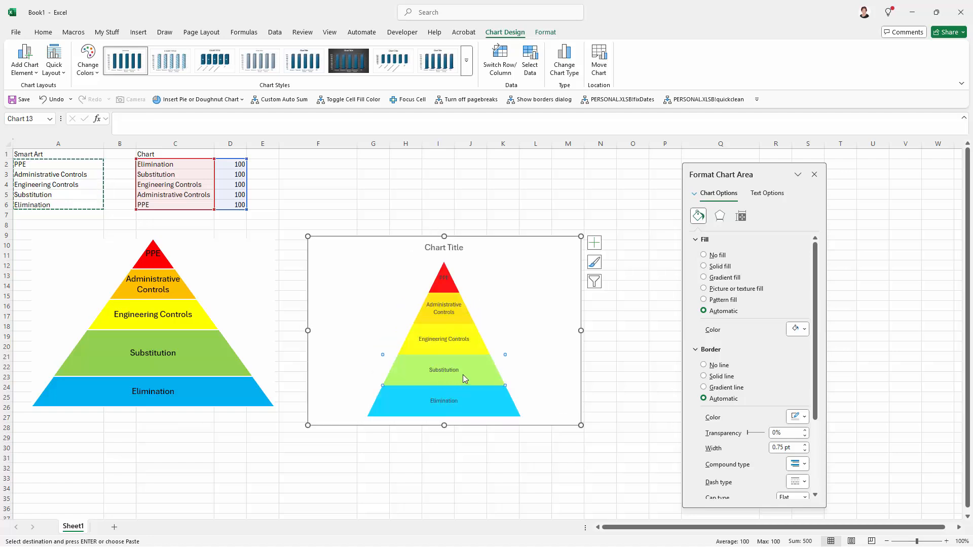
click(594, 372)
click(815, 175)
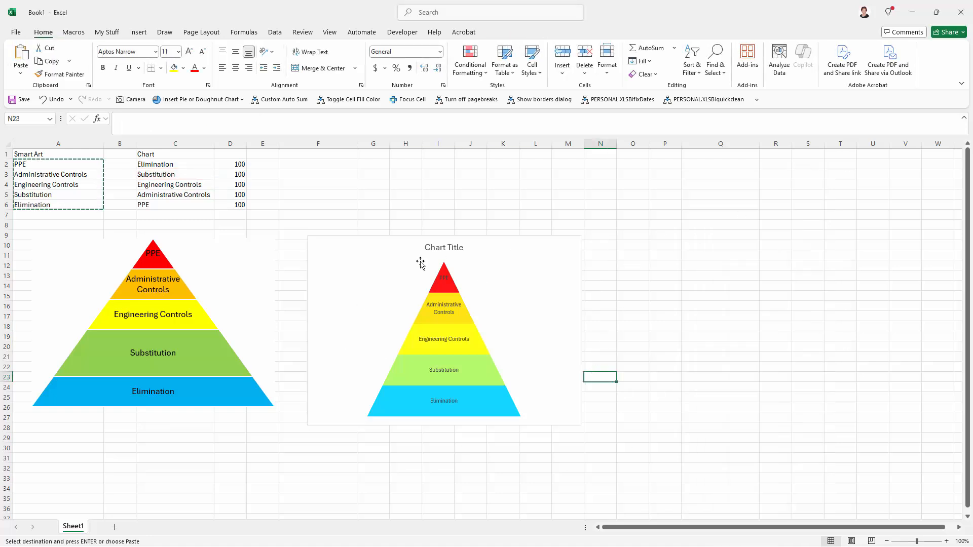
- Show the chart axes and set the vertical axis to display values in reverse order, inverting the pyramid
click(476, 323)
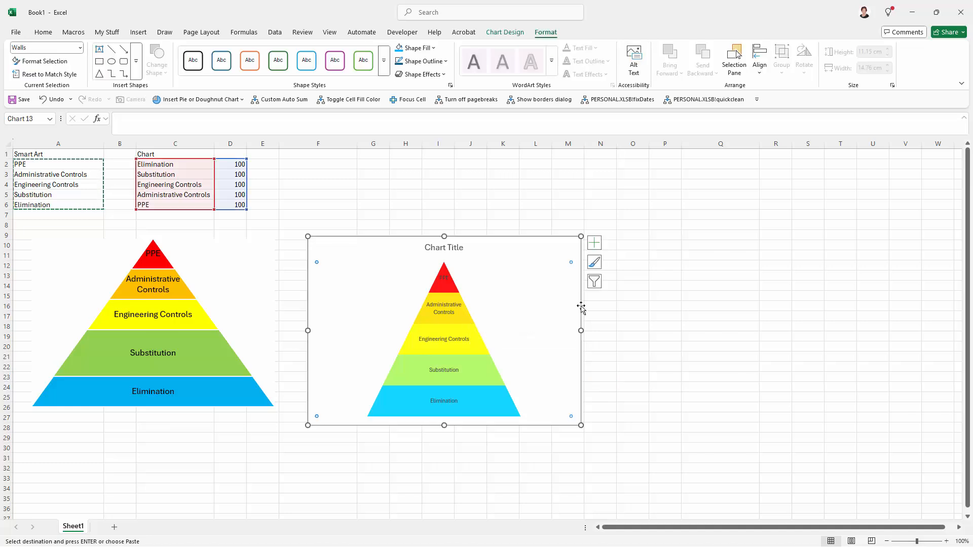
click(595, 245)
click(619, 256)
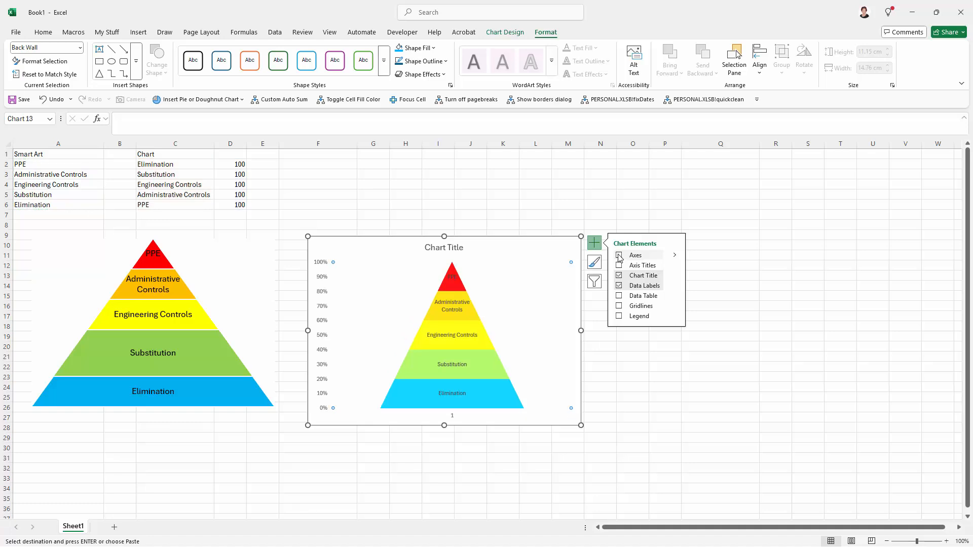
click(321, 324)
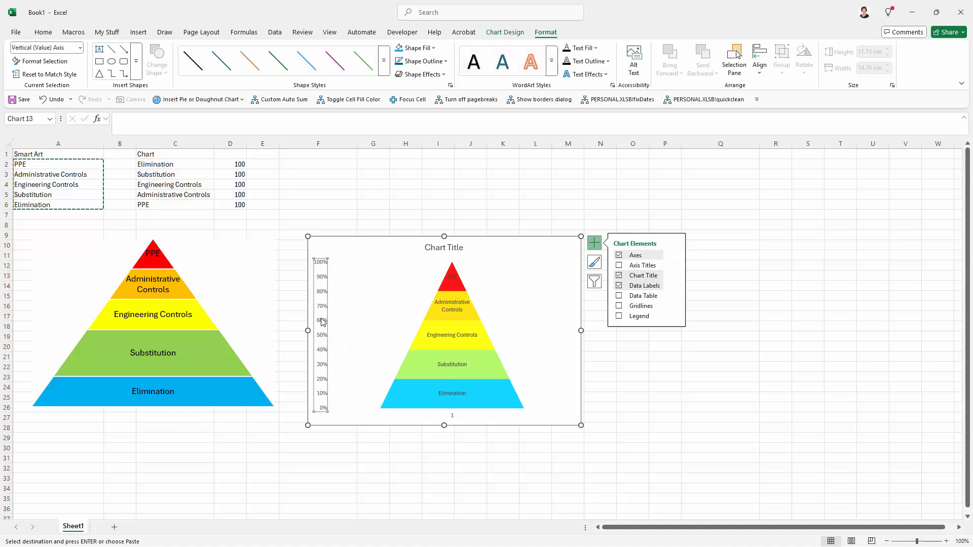
right_click(322, 319)
click(359, 444)
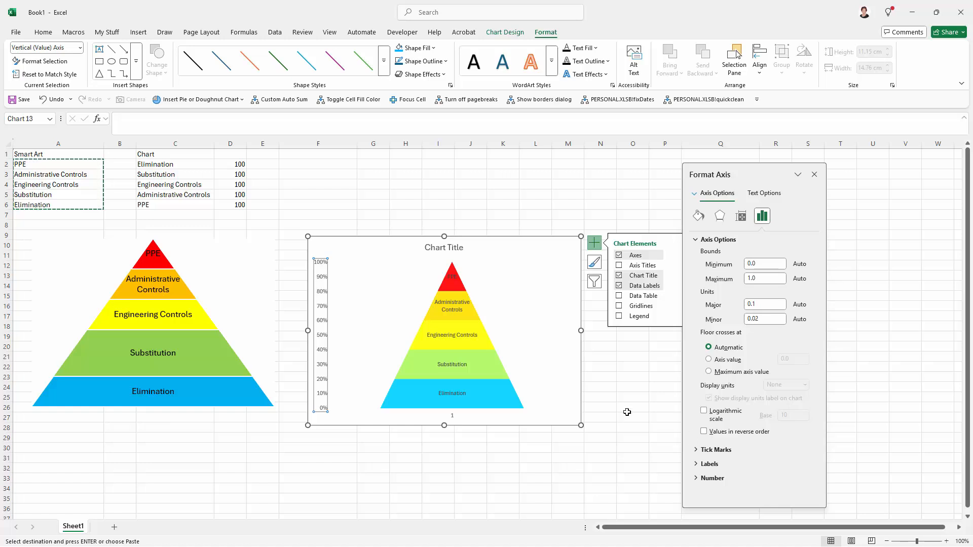
click(704, 432)
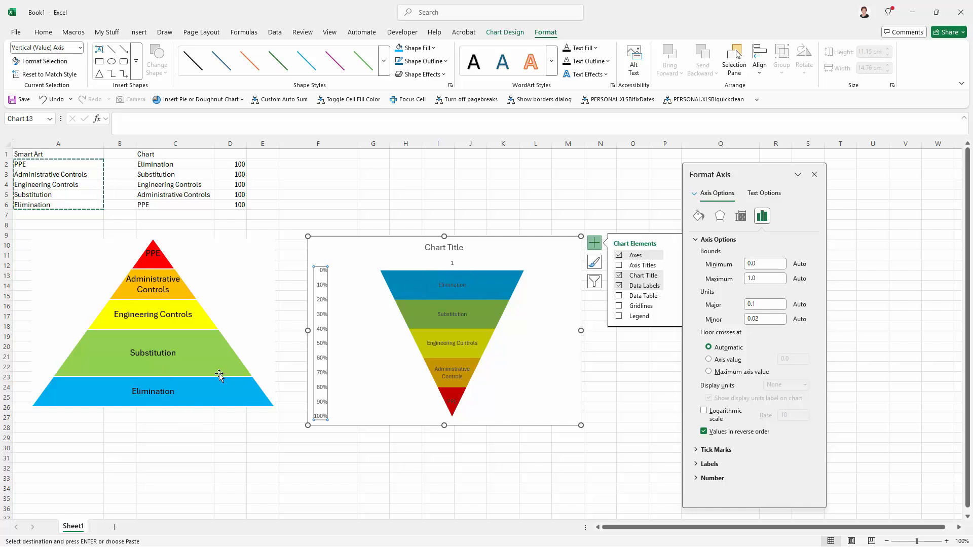
mouse_move(439, 389)
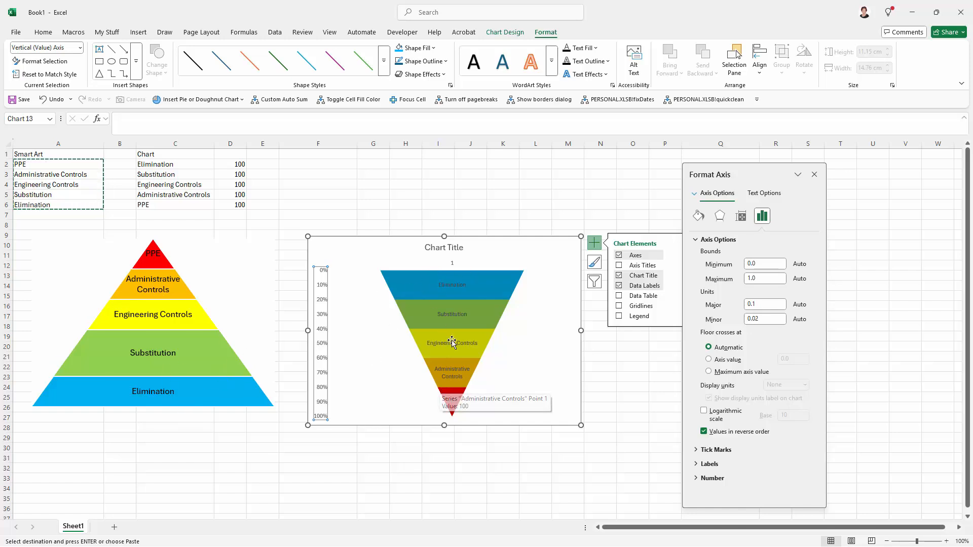
mouse_move(434, 295)
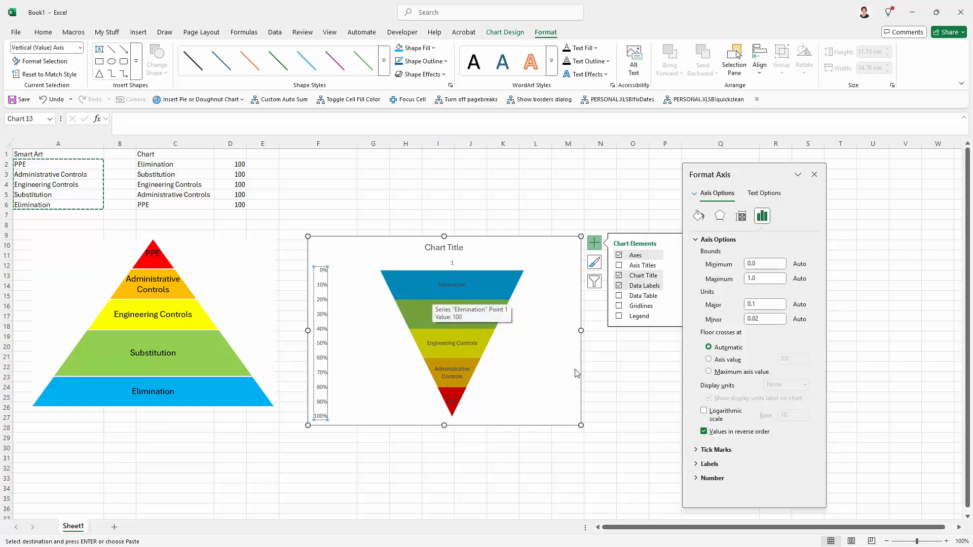
click(704, 432)
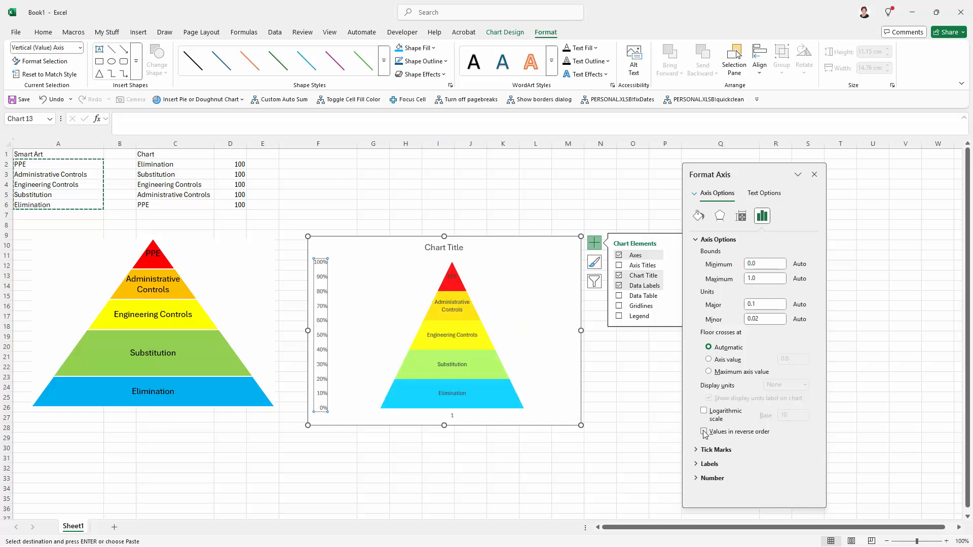
click(704, 432)
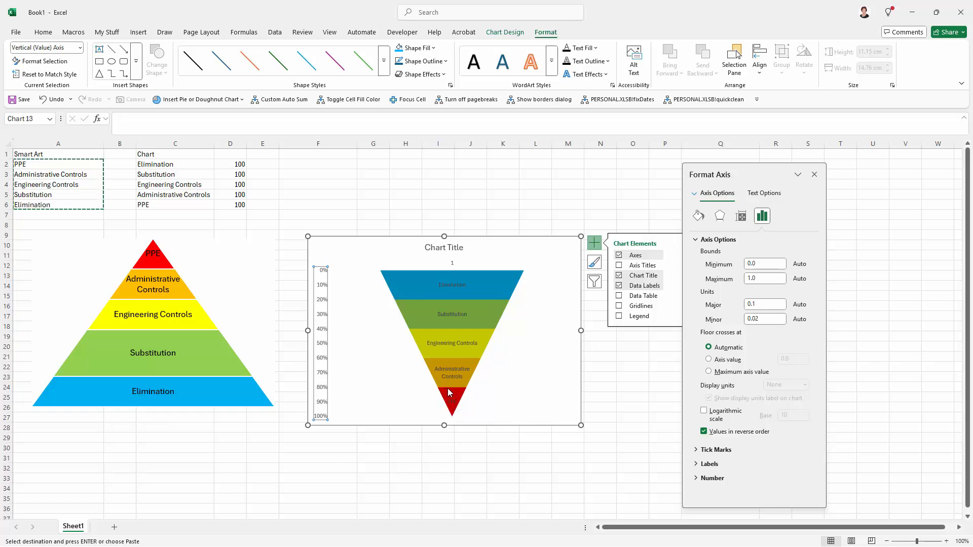
- Set the Elimination layer's fill to the standard Light Blue colour
click(505, 281)
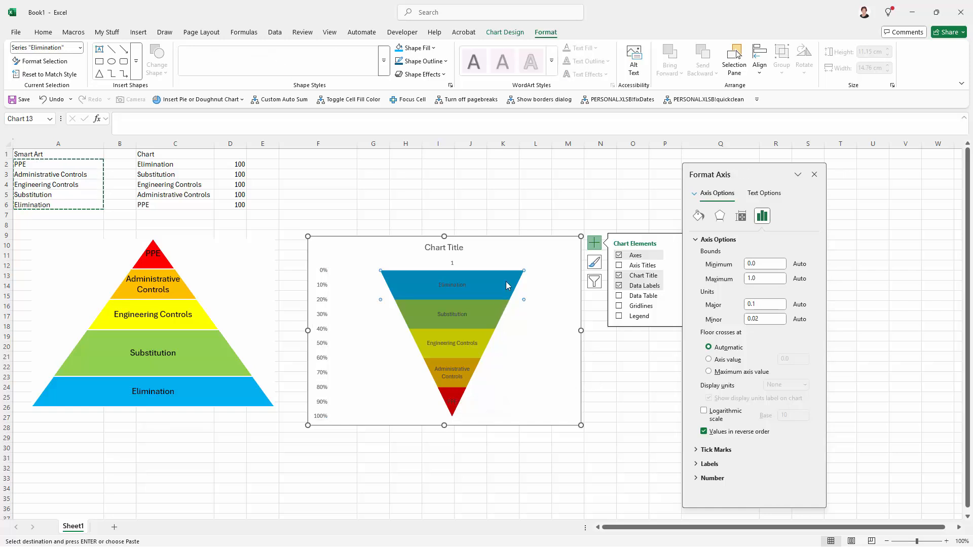
click(698, 216)
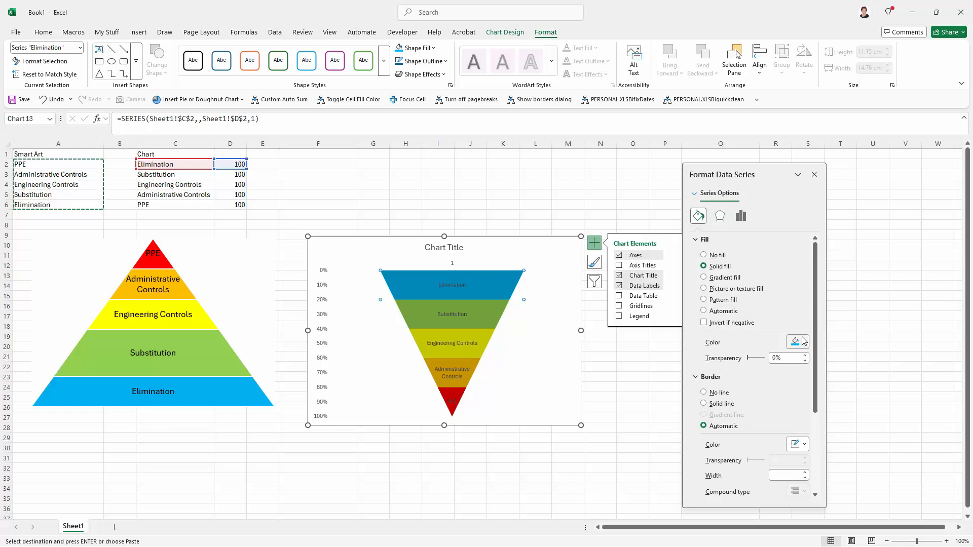
click(804, 343)
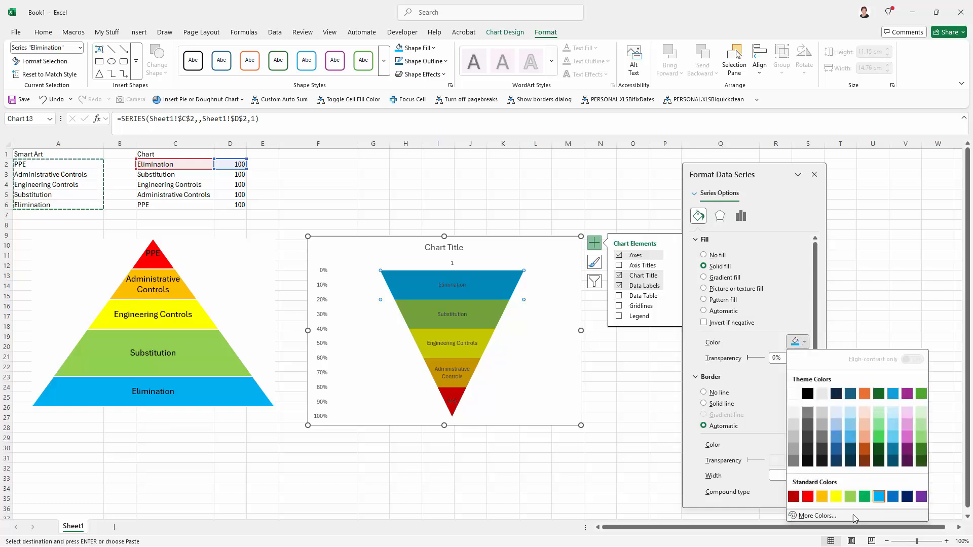
click(880, 499)
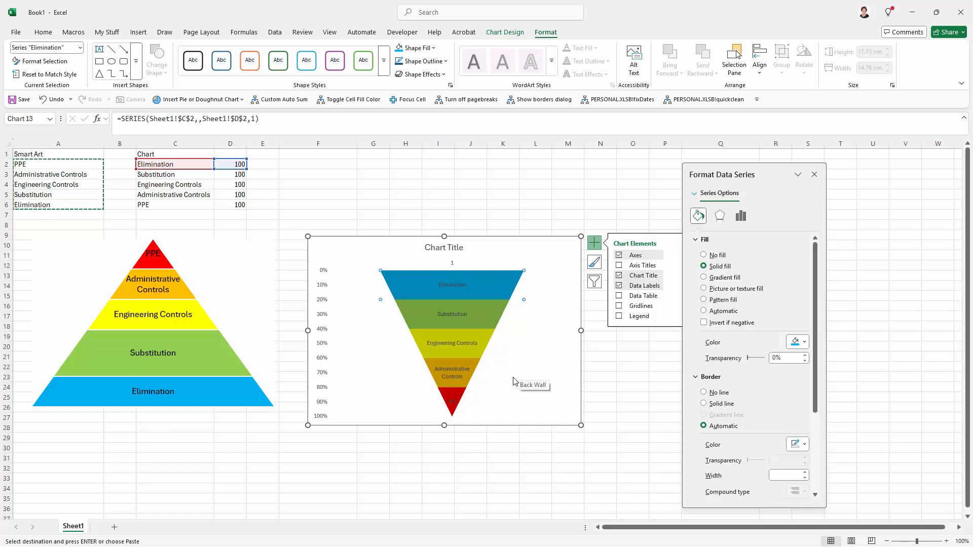
- Hide the chart axes and close the formatting pane
click(620, 256)
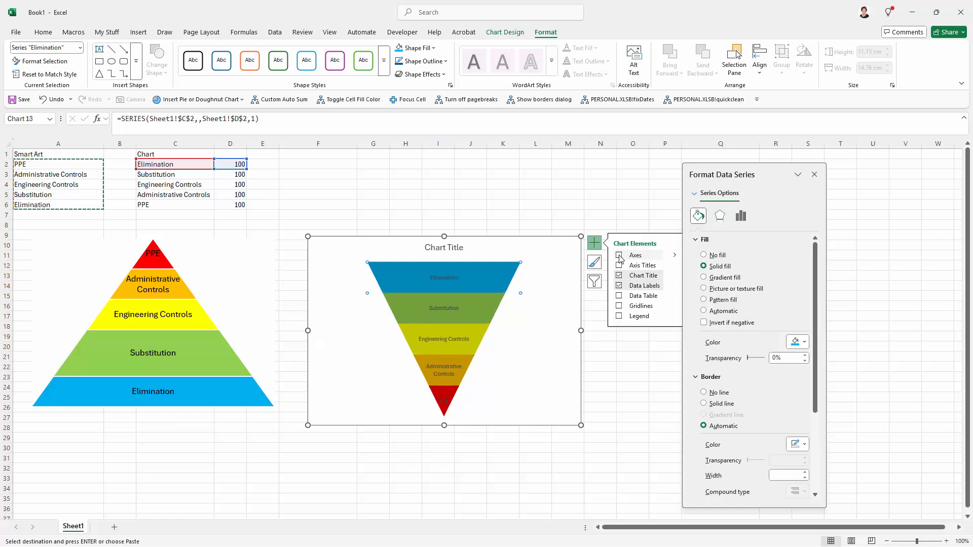
click(814, 174)
click(666, 366)
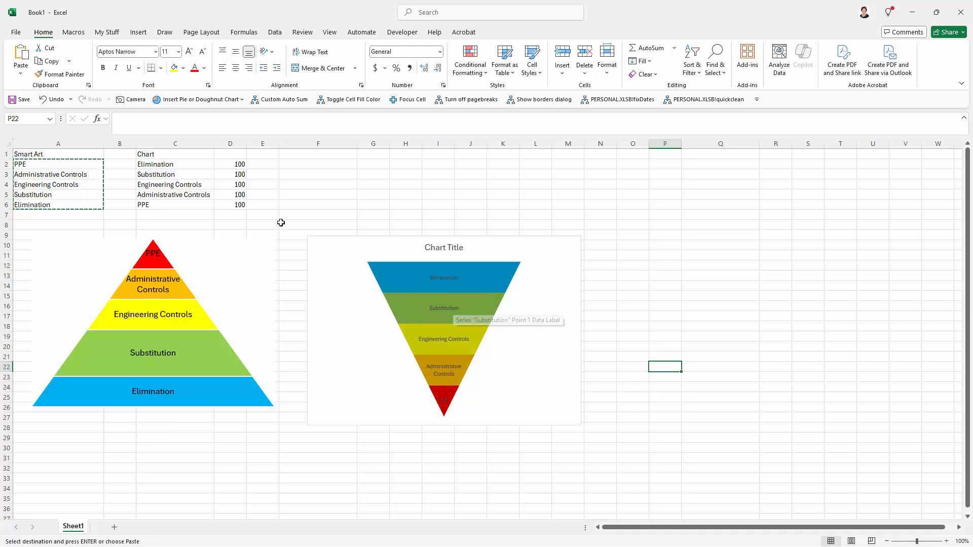
- Change the Substitution value in cell D3 to 150
click(236, 174)
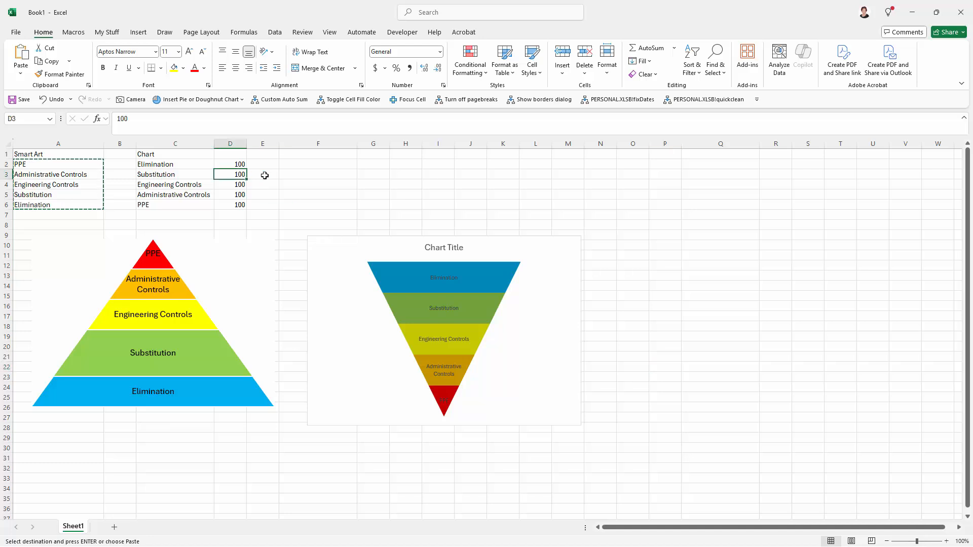
text(150)
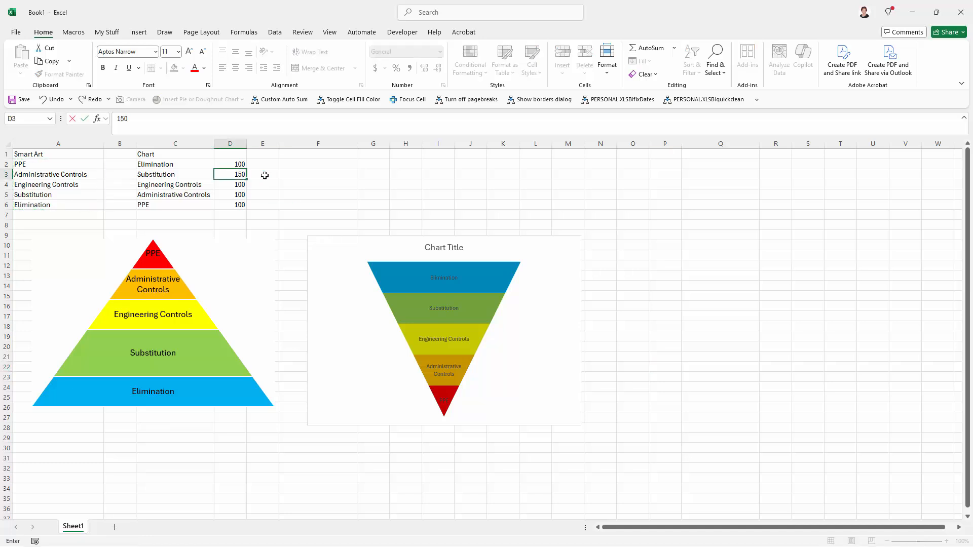
click(265, 175)
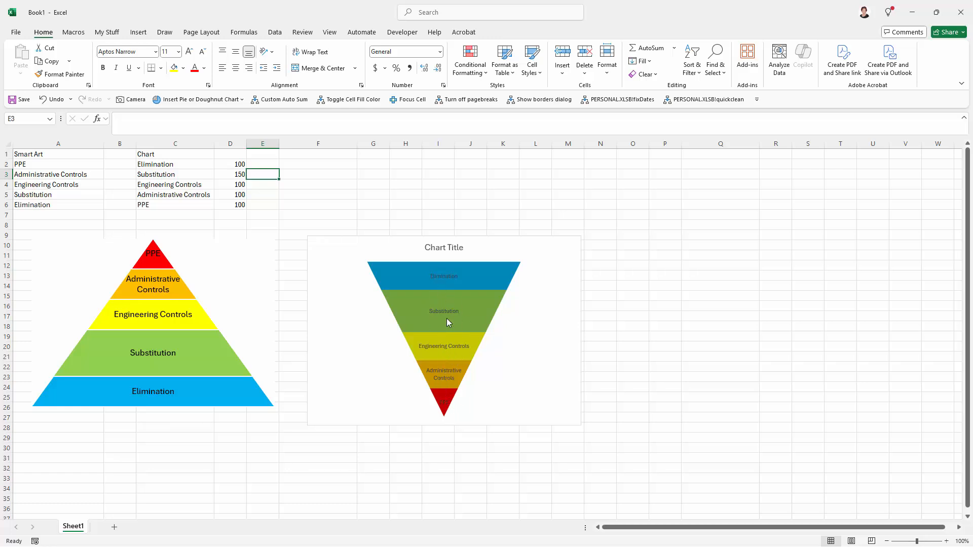
mouse_move(501, 322)
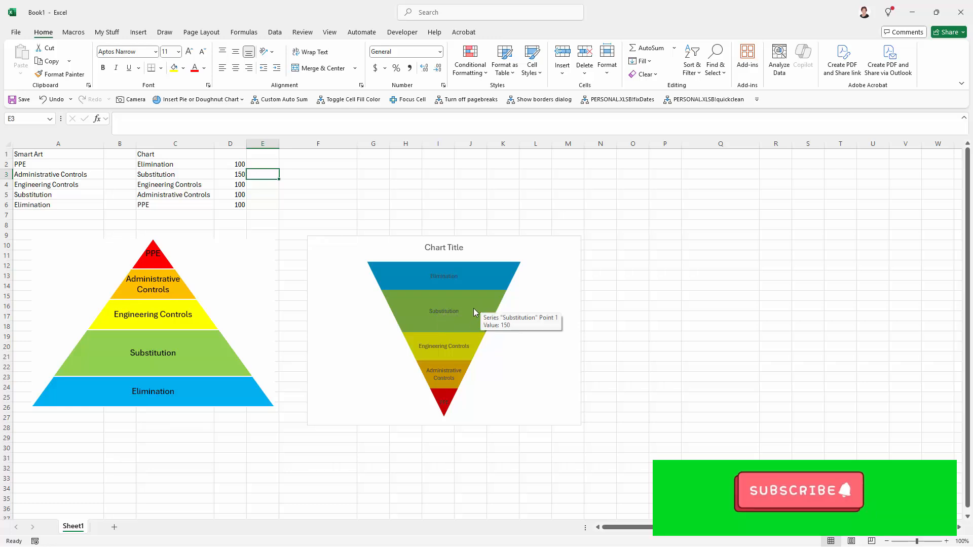